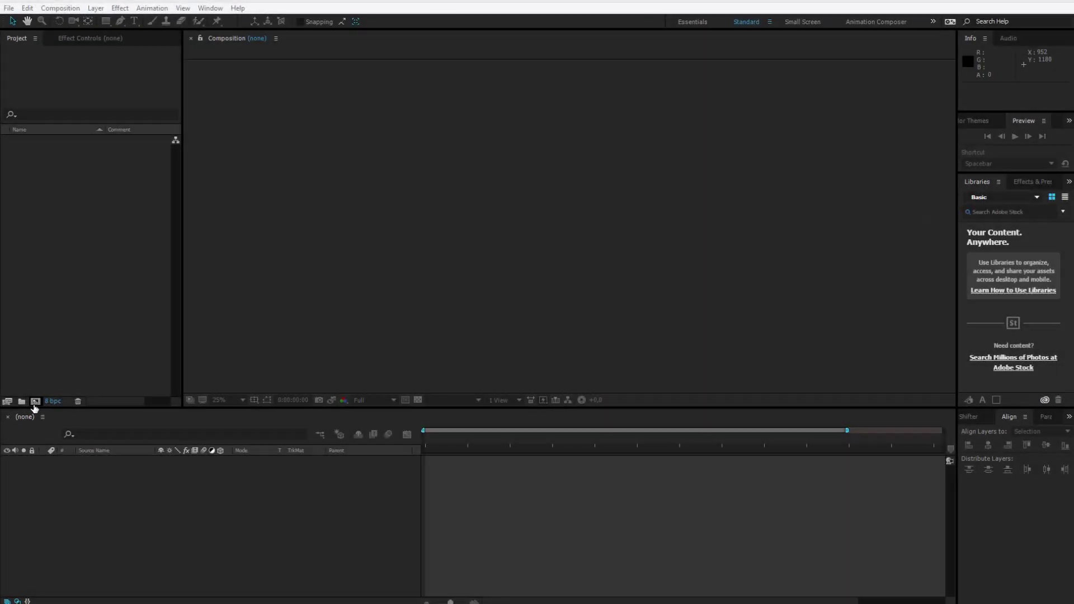
Step: Create Comp 1 at 1920×1080, 30 fps and 5 seconds, then pick the Rectangle tool
click(35, 402)
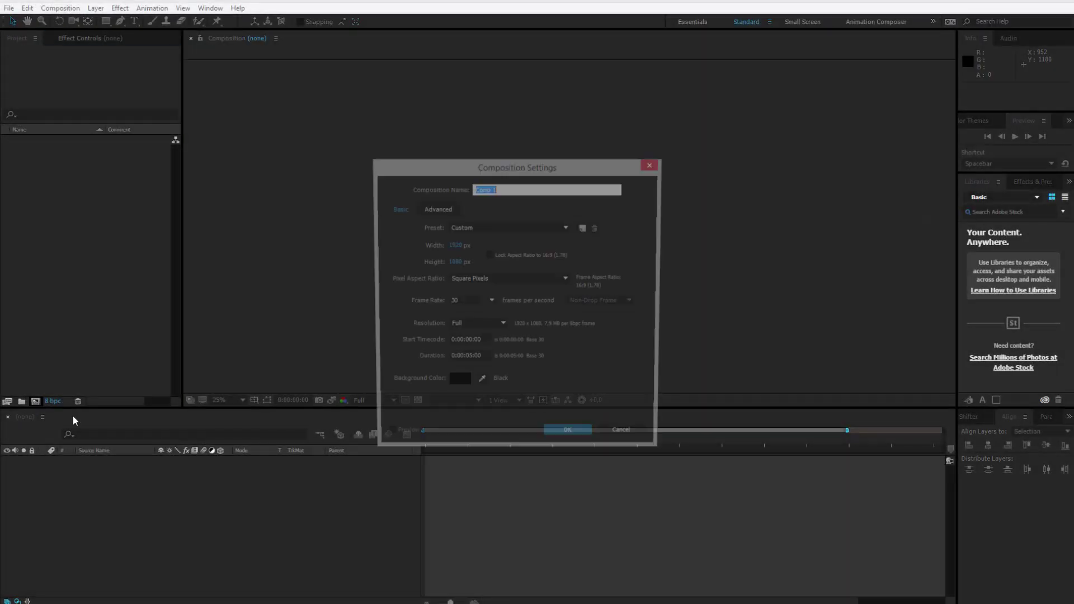
click(460, 360)
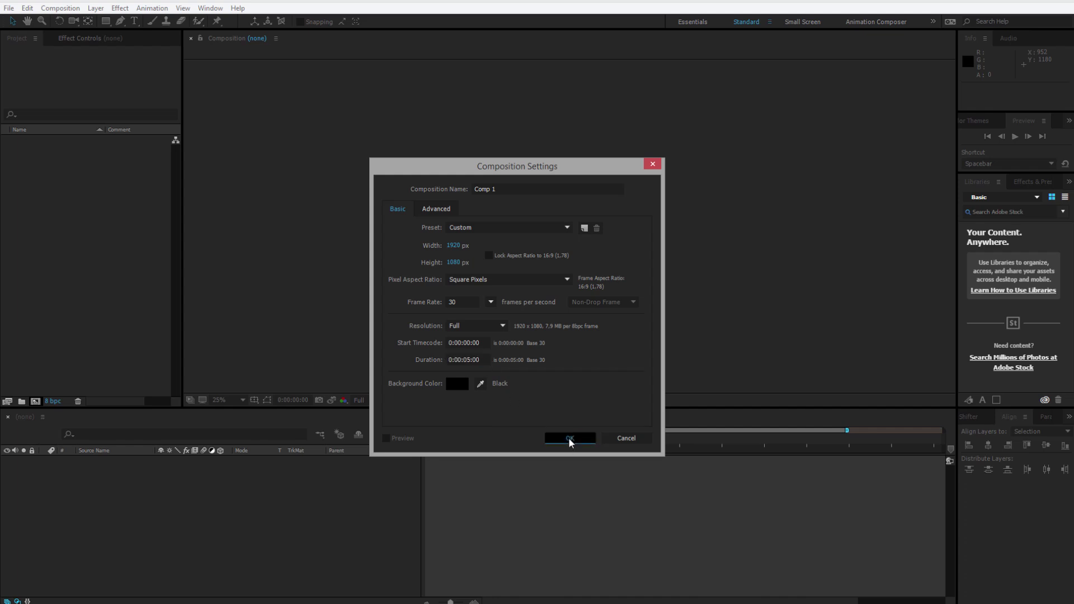
click(569, 438)
click(105, 22)
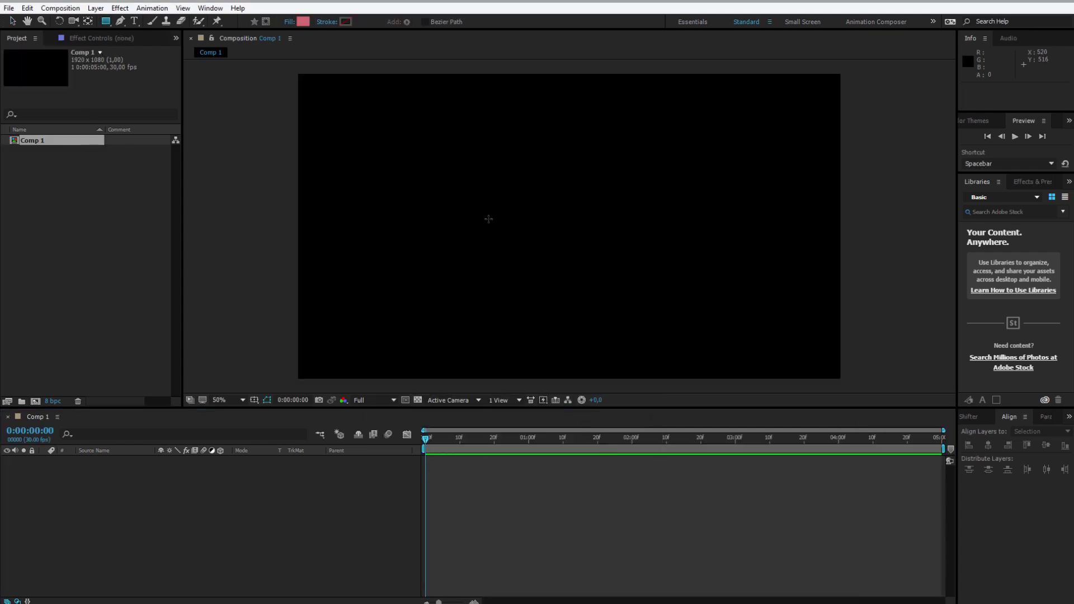
Step: Zoom the view to 200% and draw a small pink square left of centre
key(period)
key(period)
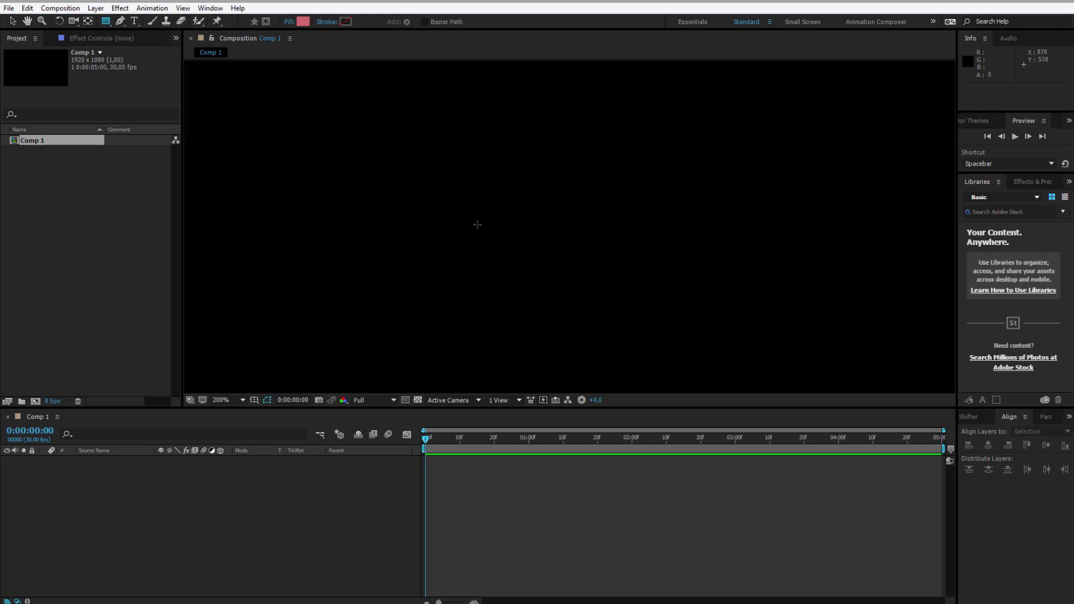
drag(431, 211, 451, 230)
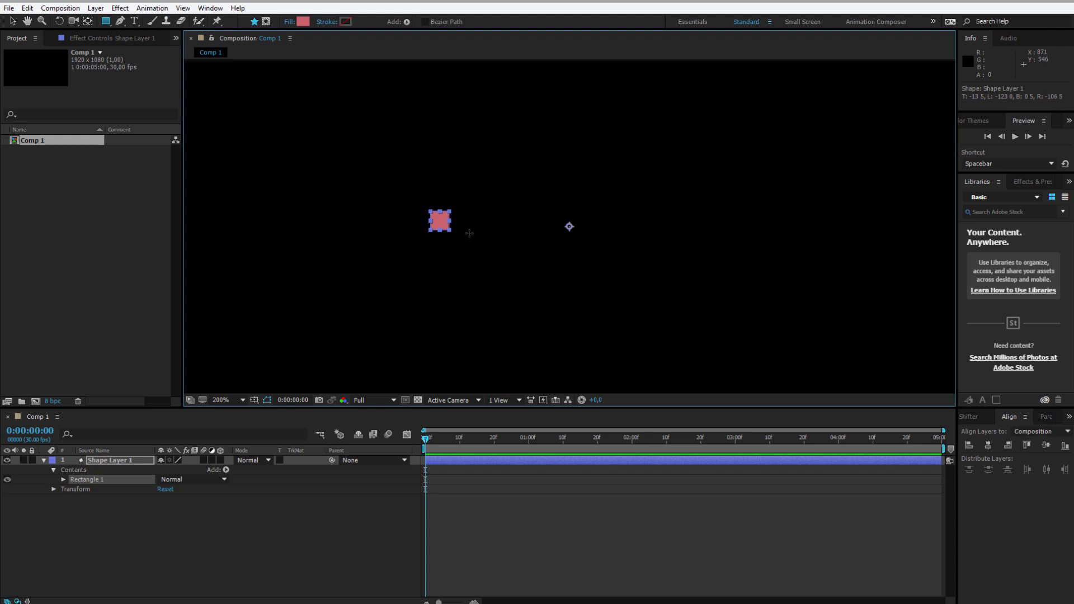
key(v)
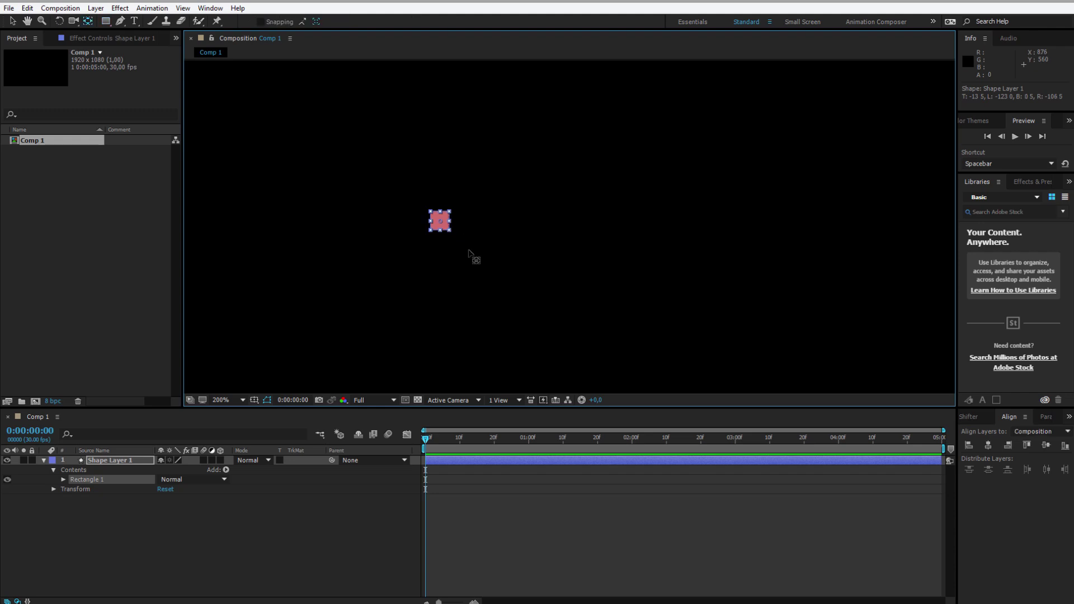
click(240, 522)
click(123, 462)
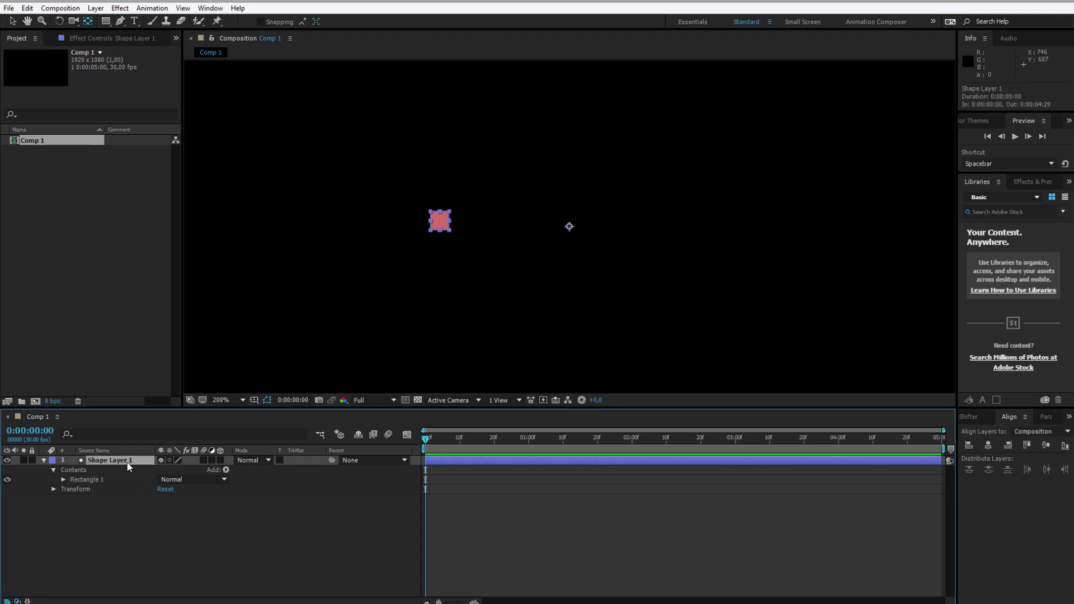
Step: Move Shape Layer 1's anchor point onto the centre of the square
drag(569, 227, 441, 225)
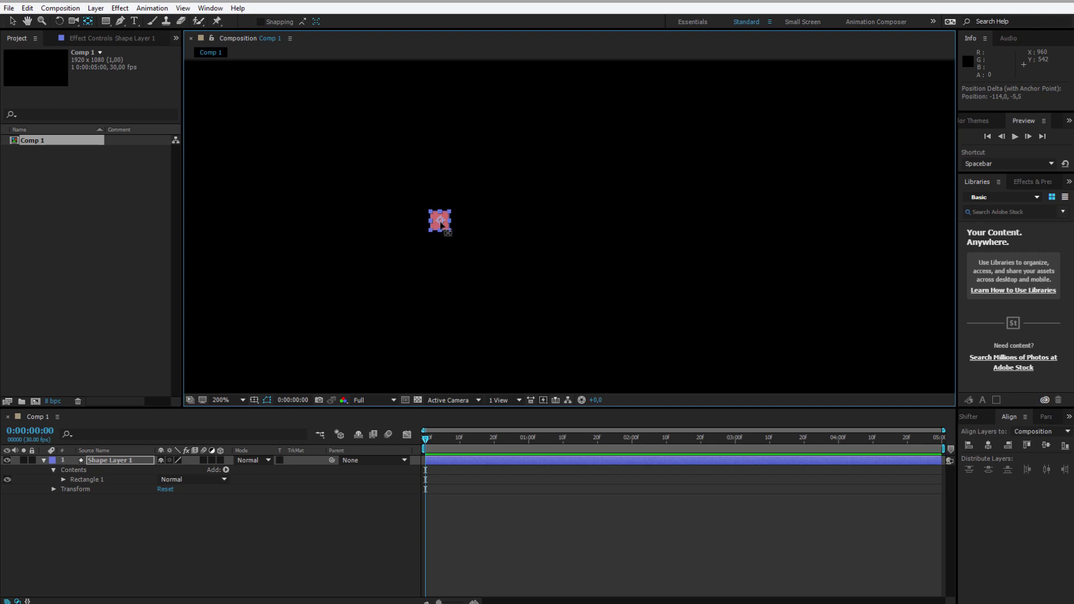
scroll(442, 225, up, 3)
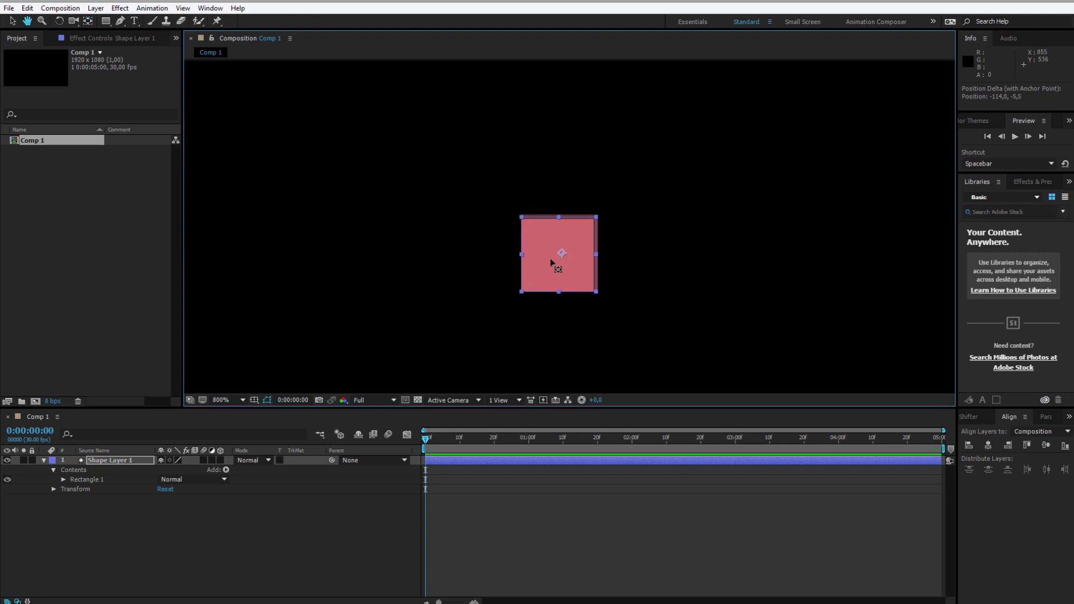
drag(560, 253, 558, 251)
scroll(565, 260, down, 5)
scroll(587, 252, up, 2)
scroll(564, 347, down, 2)
click(573, 307)
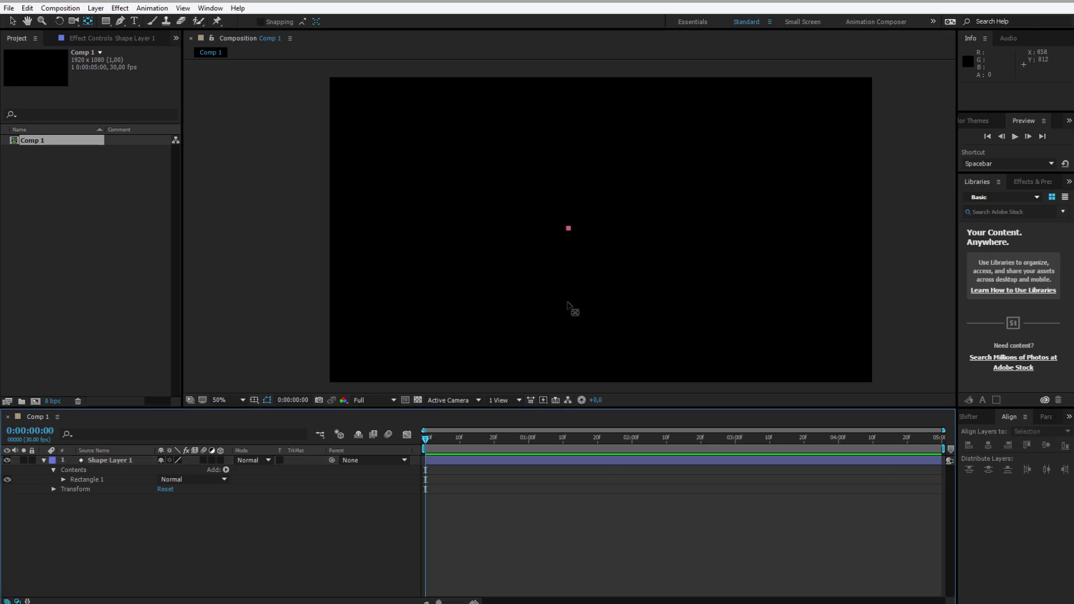
click(110, 460)
Step: Reveal Position and Scale and set keyframes for both at frame 0
key(p)
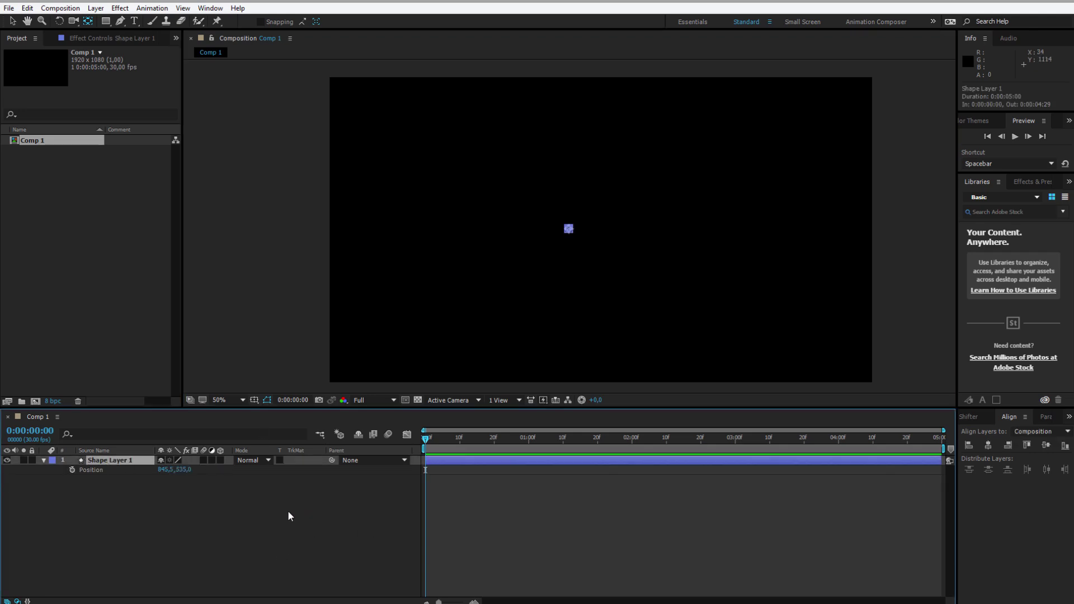
key(shift+s)
click(121, 518)
click(72, 470)
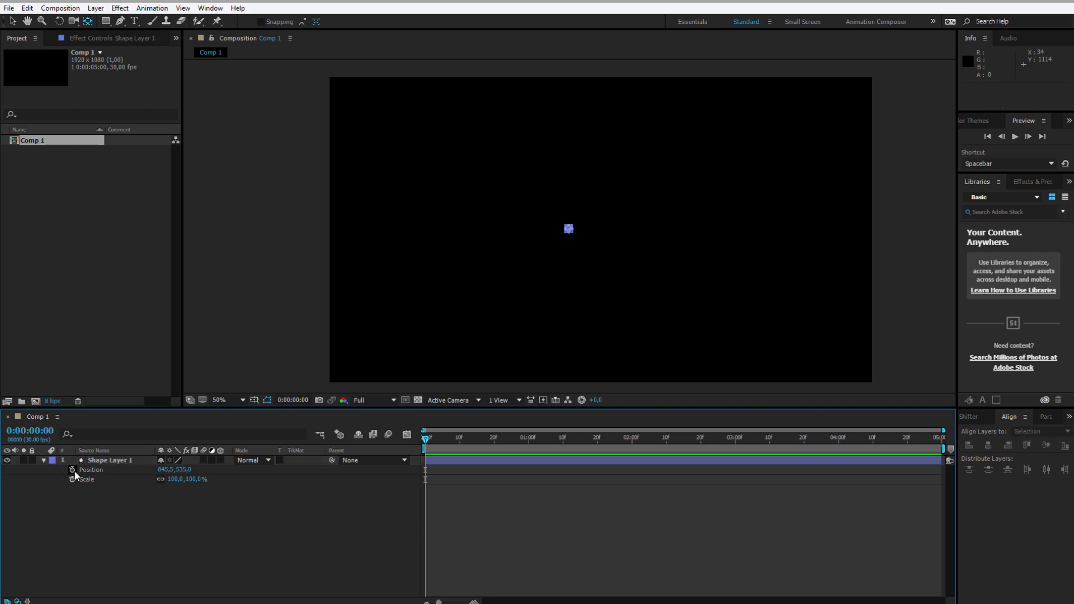
click(72, 479)
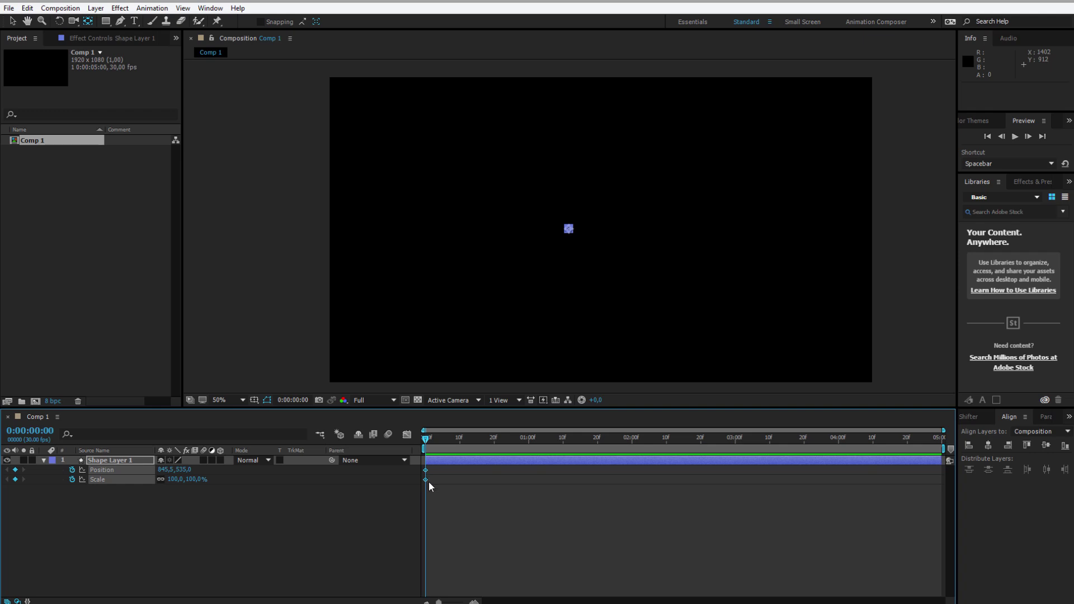
Step: At 1:00, push the square right from 840.5 to 1311.5 and preview the slide
drag(424, 438, 527, 448)
click(268, 536)
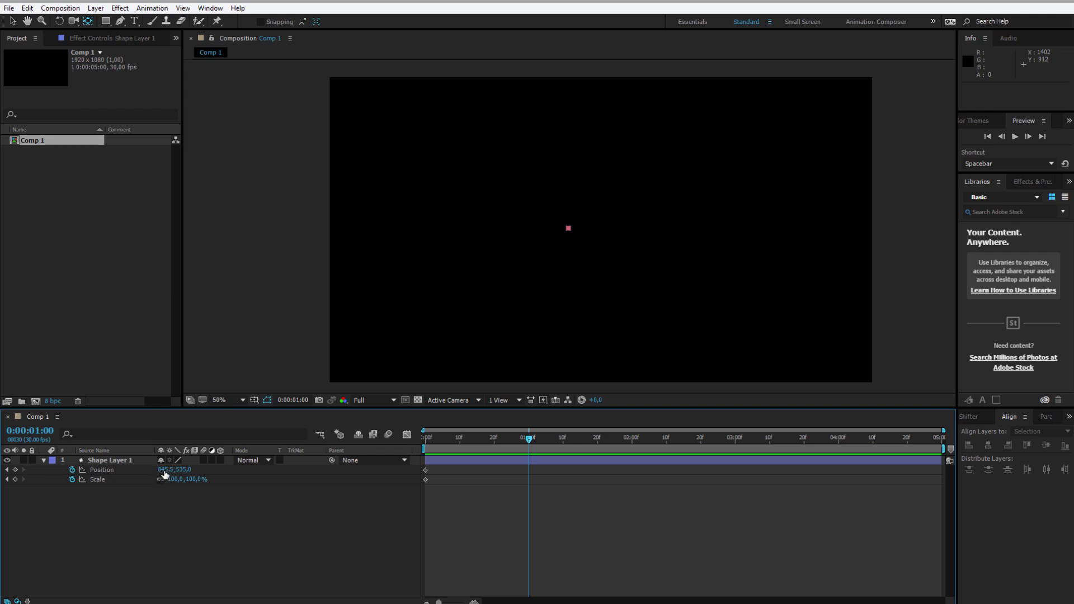
drag(166, 470, 450, 494)
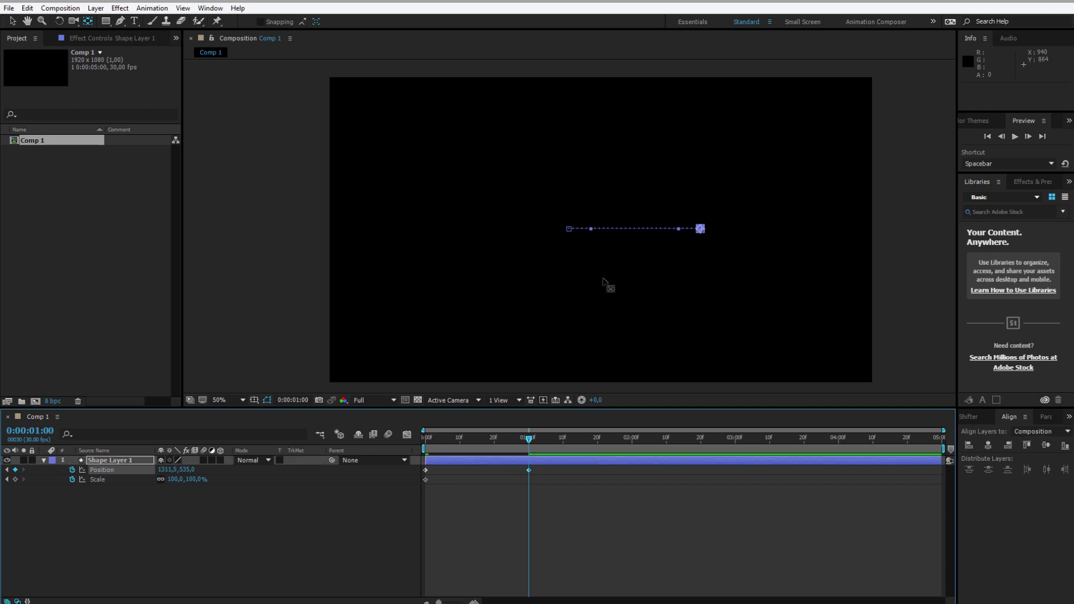
click(459, 555)
key(Home)
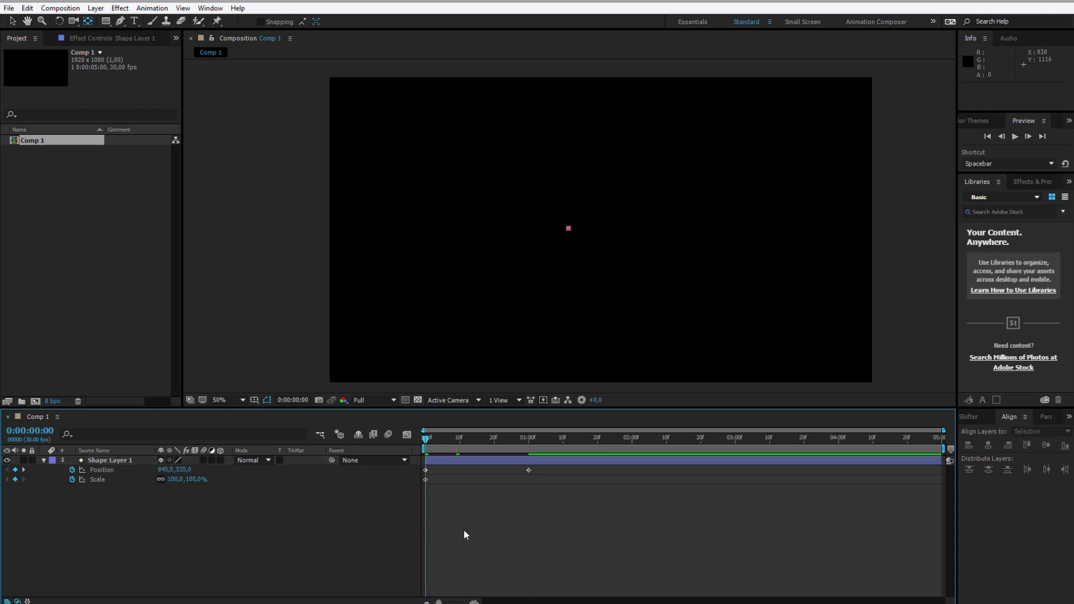
key(space)
key(space)
Step: Set Scale to 0% at frame 0 and 130% at frame 4
drag(524, 437, 408, 438)
click(178, 479)
text(00)
key(Return)
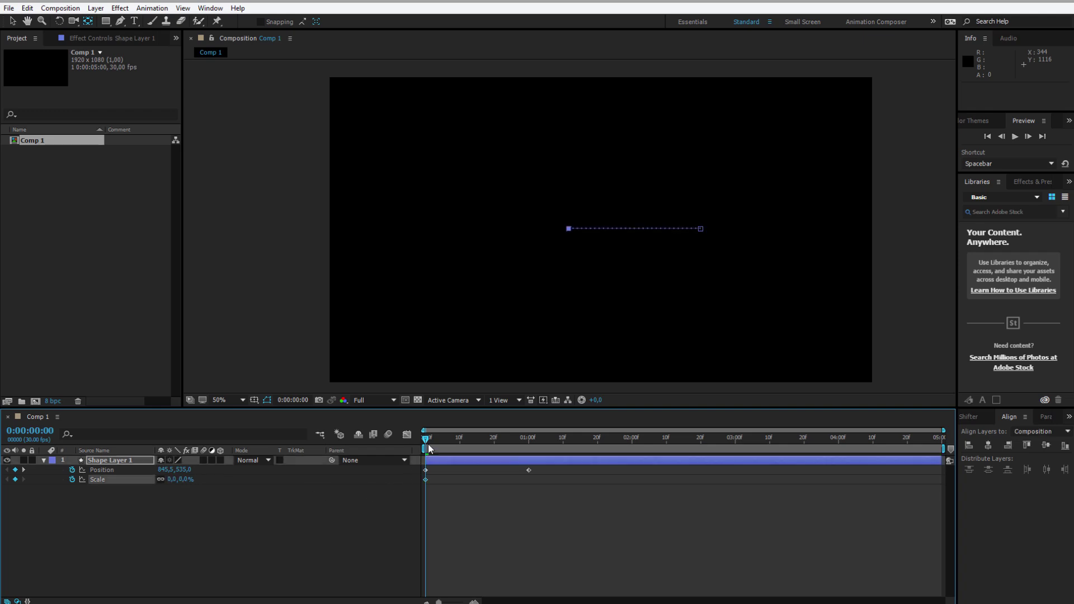
drag(429, 450, 440, 442)
text(130)
key(Return)
click(542, 479)
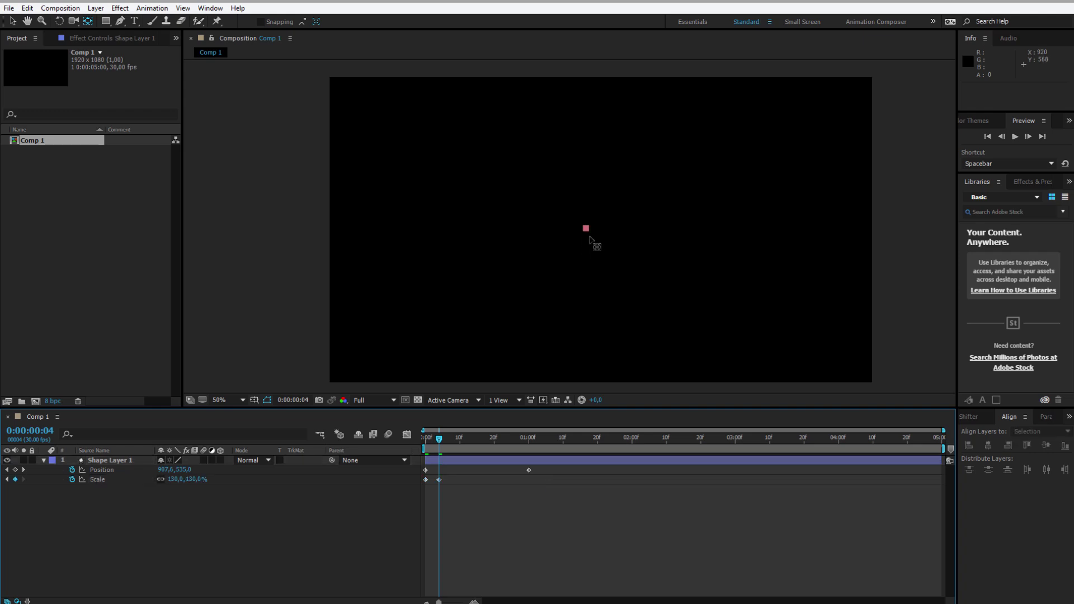
key(v)
Step: Hold Scale at 130% with a keyframe at frame 27, then drop it to 0% at one second
drag(441, 439, 519, 446)
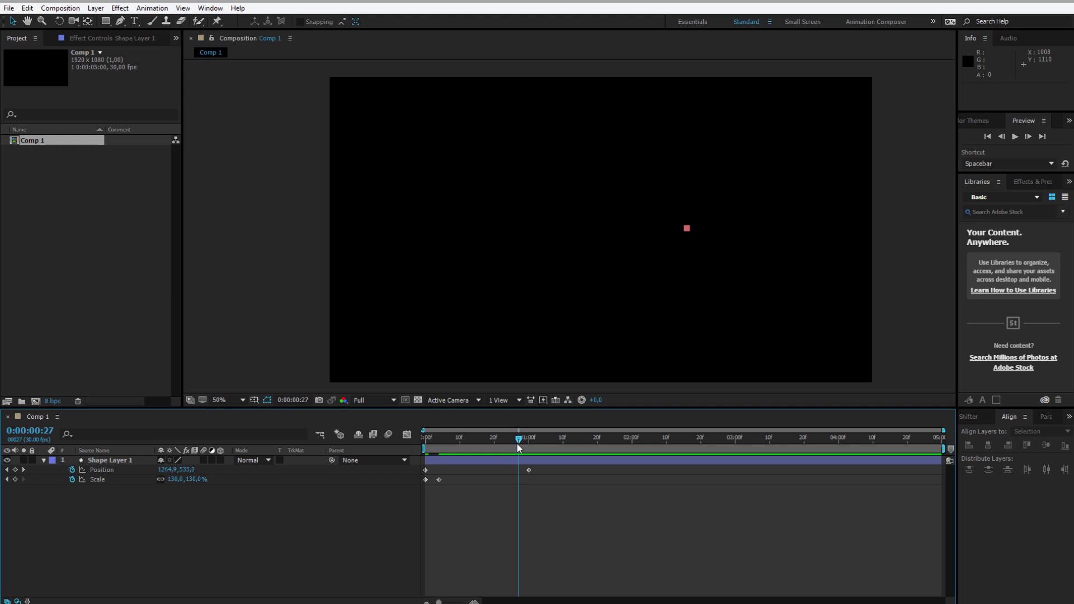
click(16, 480)
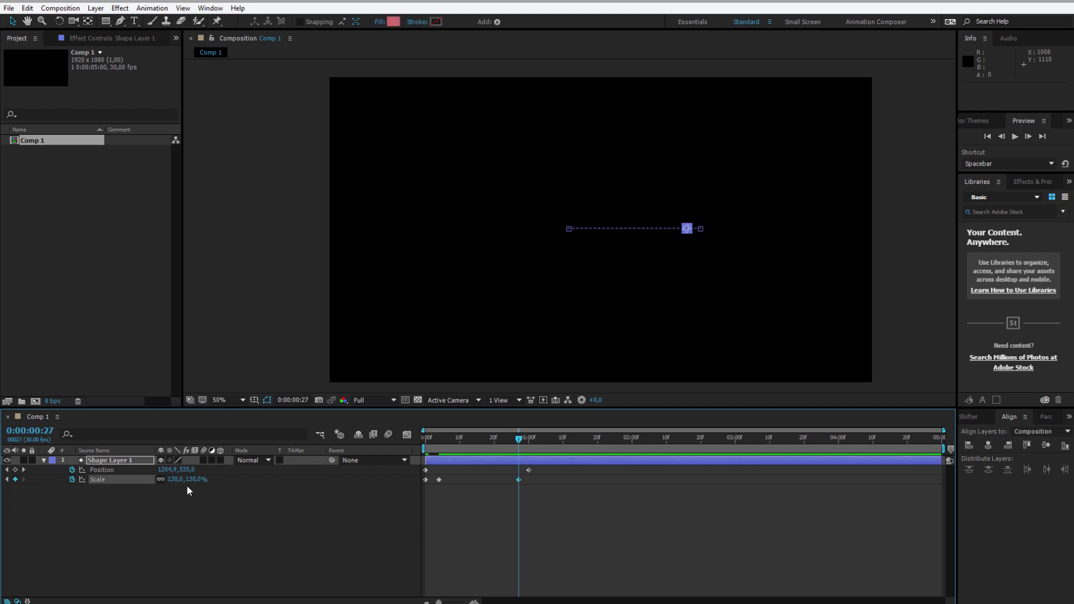
drag(519, 444, 531, 443)
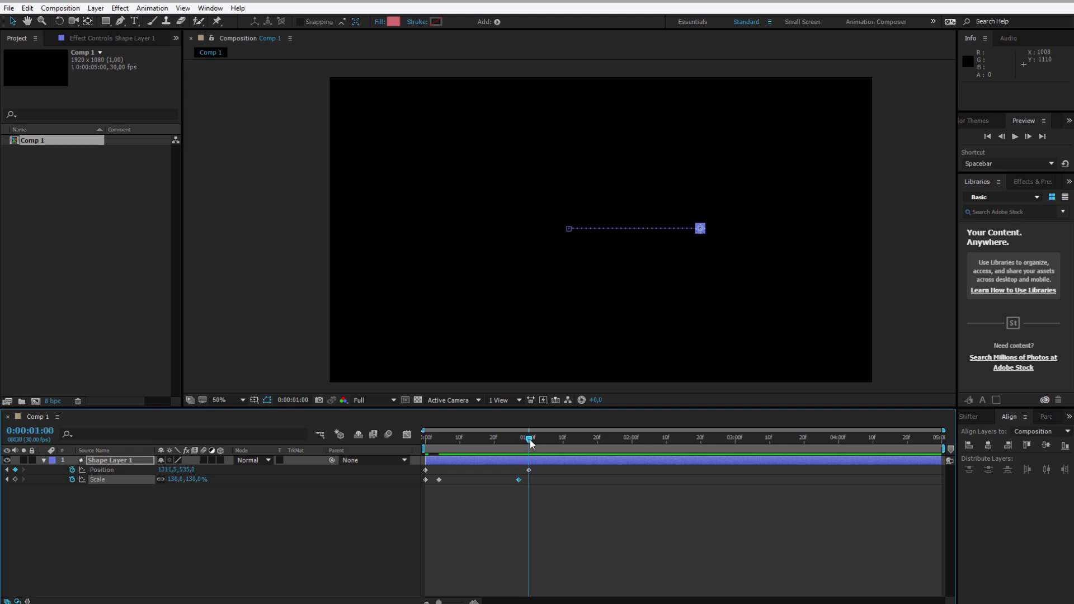
click(197, 479)
text(0)
key(Return)
Step: Shift the 130% hold keyframe earlier to about frame 25 and preview the animation
key(Home)
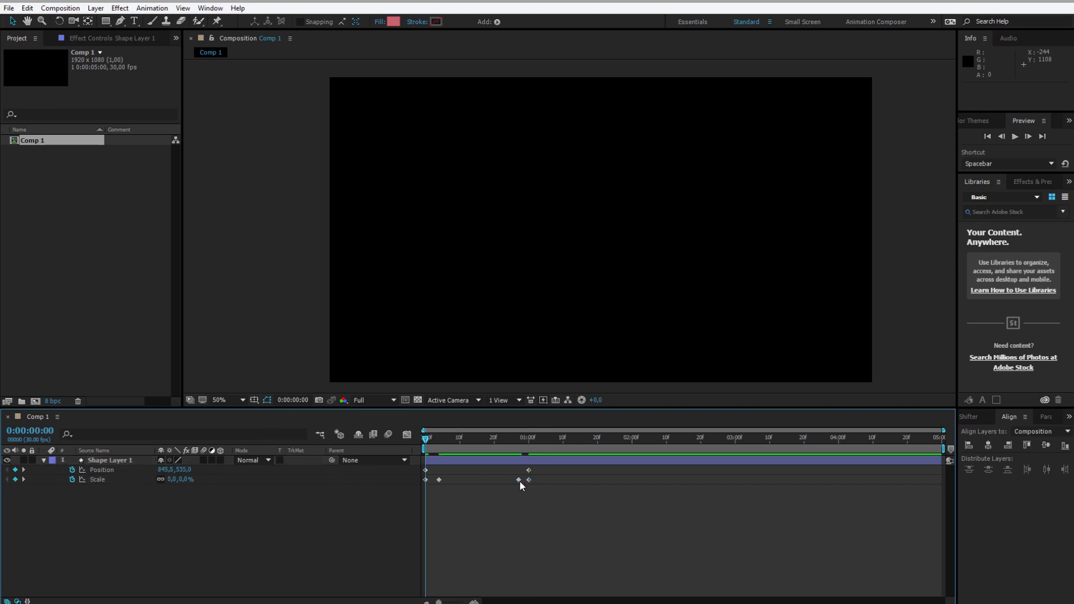
click(519, 480)
drag(519, 480, 514, 480)
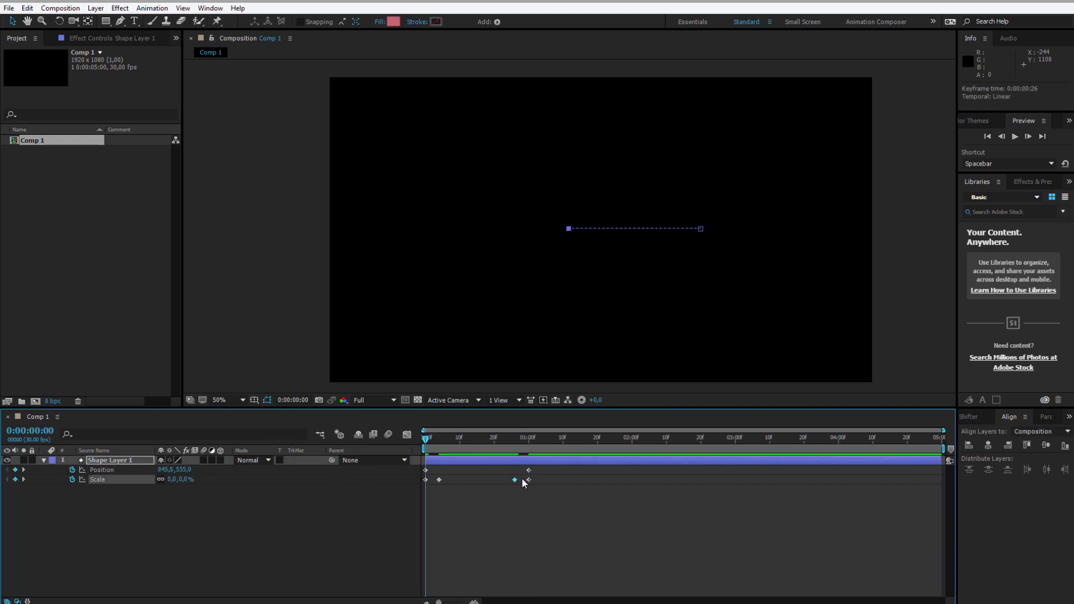
click(432, 540)
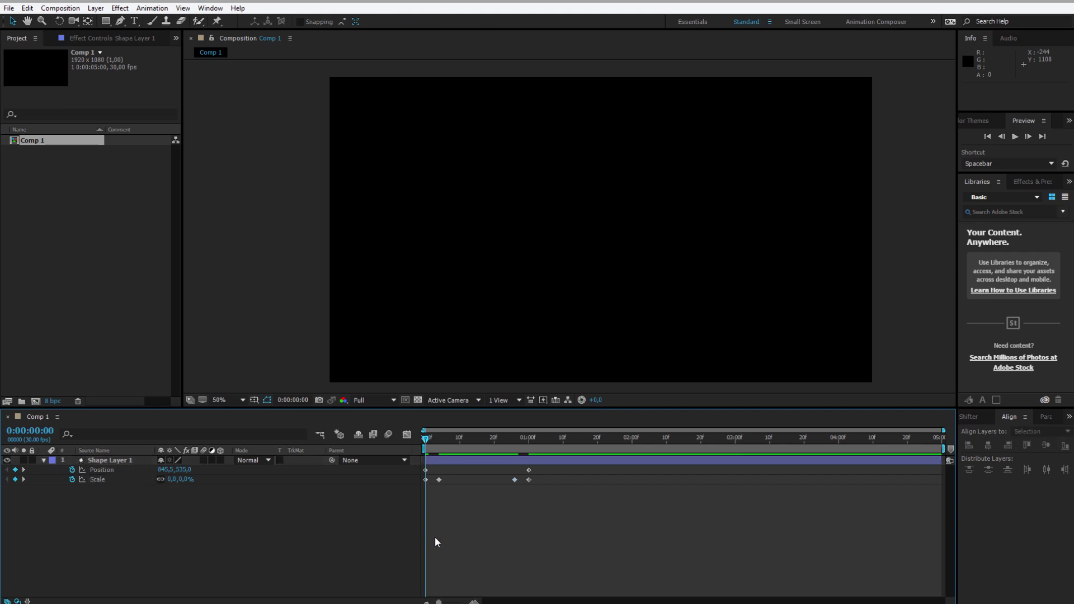
key(space)
drag(523, 437, 450, 437)
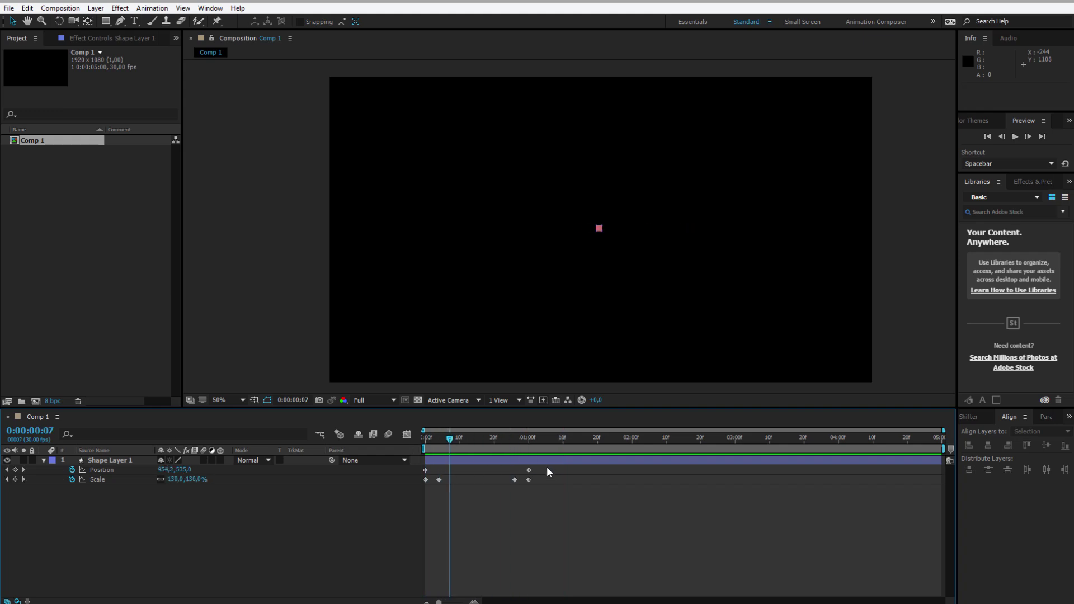
Step: Apply Easy Ease to all Position and Scale keyframes and preview the eased motion
drag(546, 466, 425, 480)
right_click(425, 480)
mouse_move(503, 602)
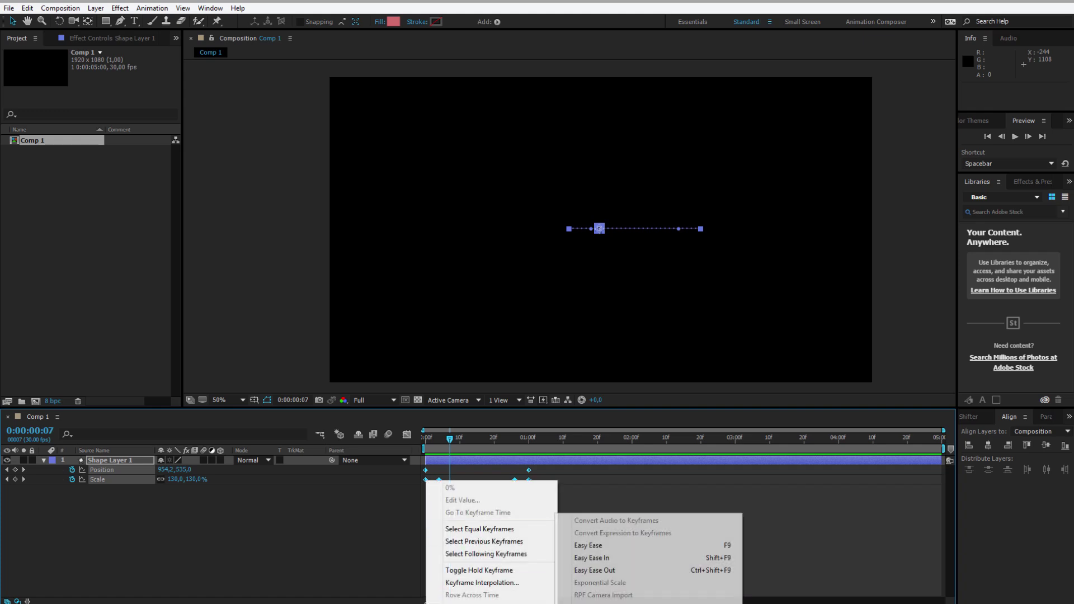
click(610, 546)
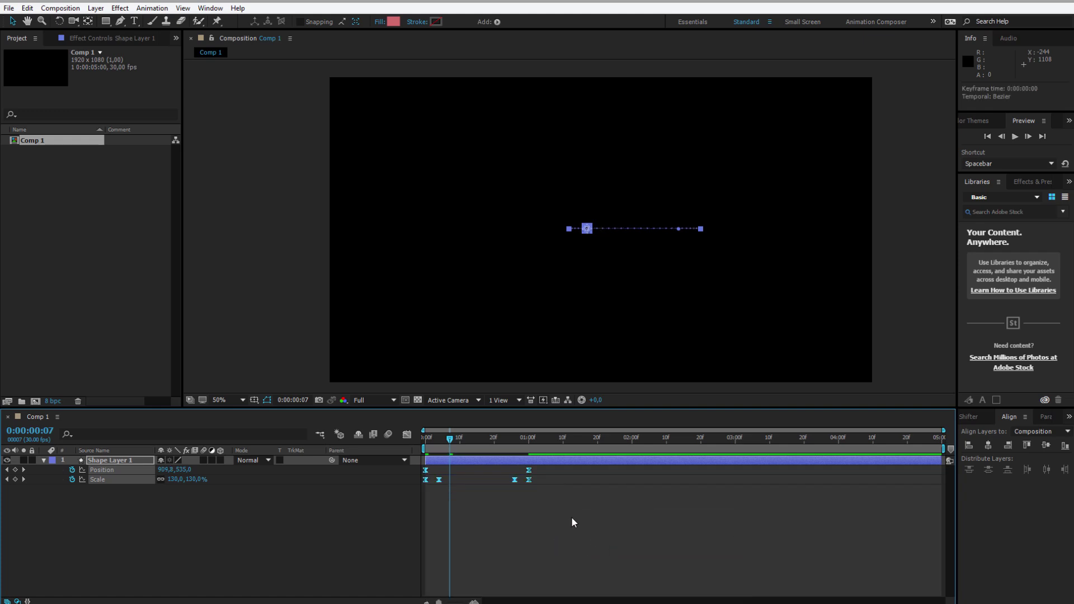
click(573, 519)
click(428, 442)
key(space)
click(505, 439)
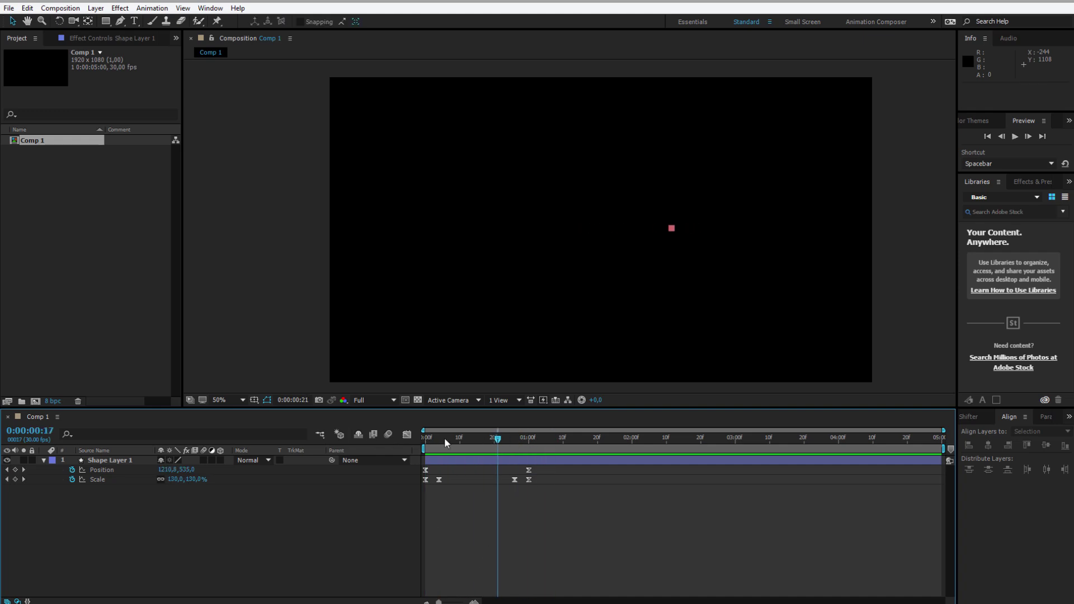
drag(463, 447, 492, 440)
Step: Show the two Position keyframes in the Graph Editor's speed graph
drag(549, 471, 408, 471)
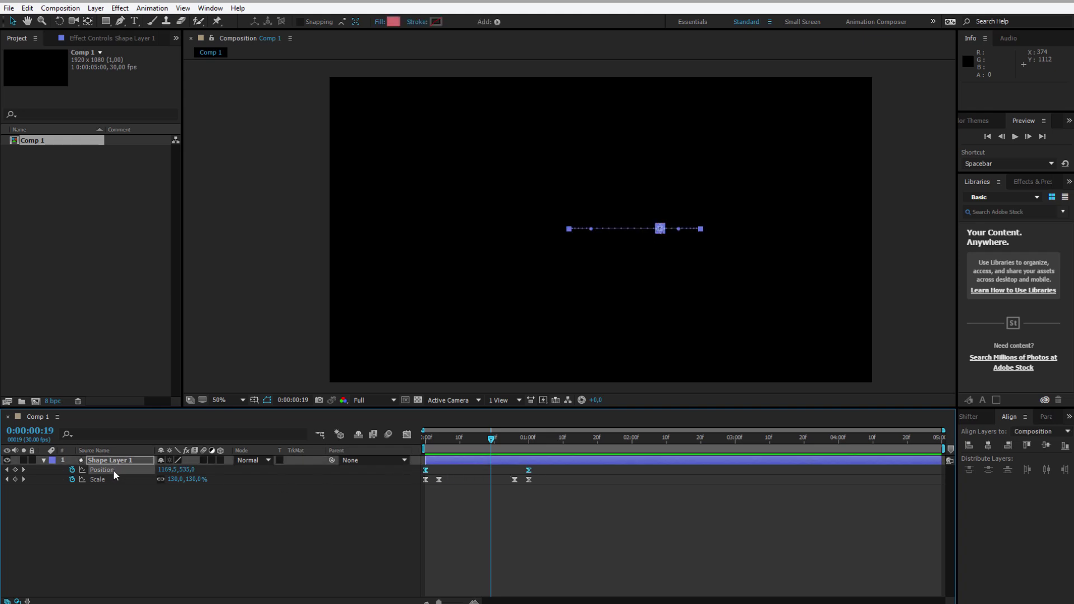
click(406, 438)
drag(579, 549, 468, 568)
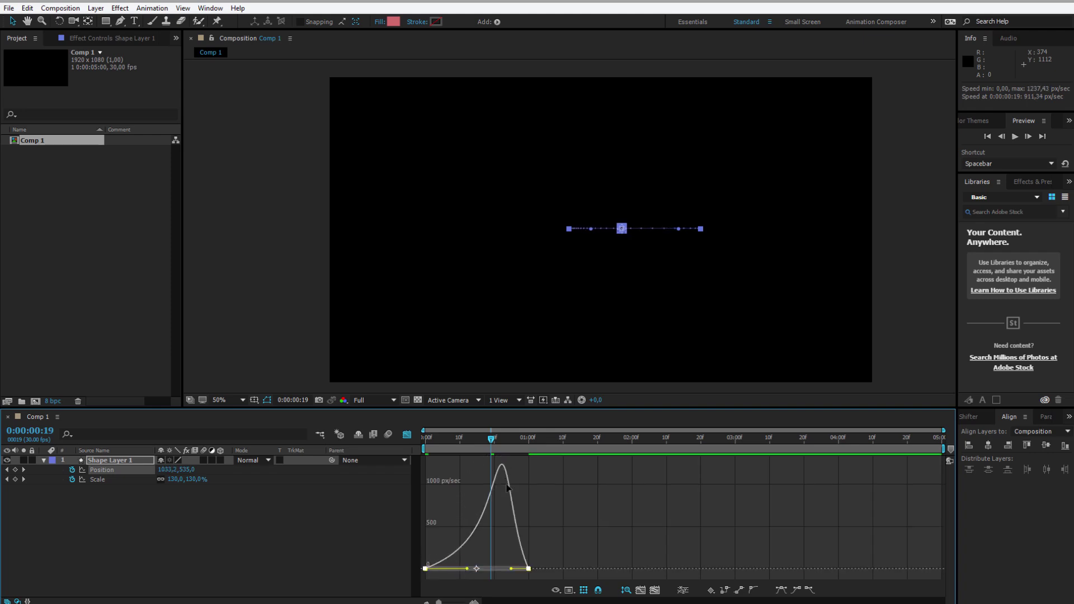
Step: Drag the first Position keyframe's influence handle right to sharpen the speed peak, then preview
key(Home)
click(640, 522)
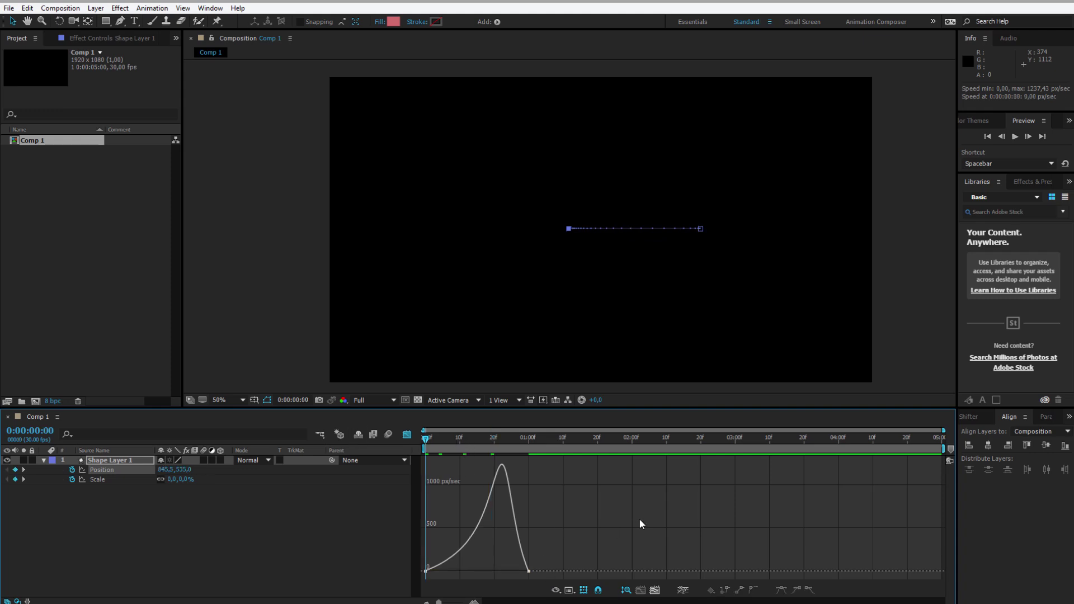
key(space)
key(space)
drag(487, 560, 398, 577)
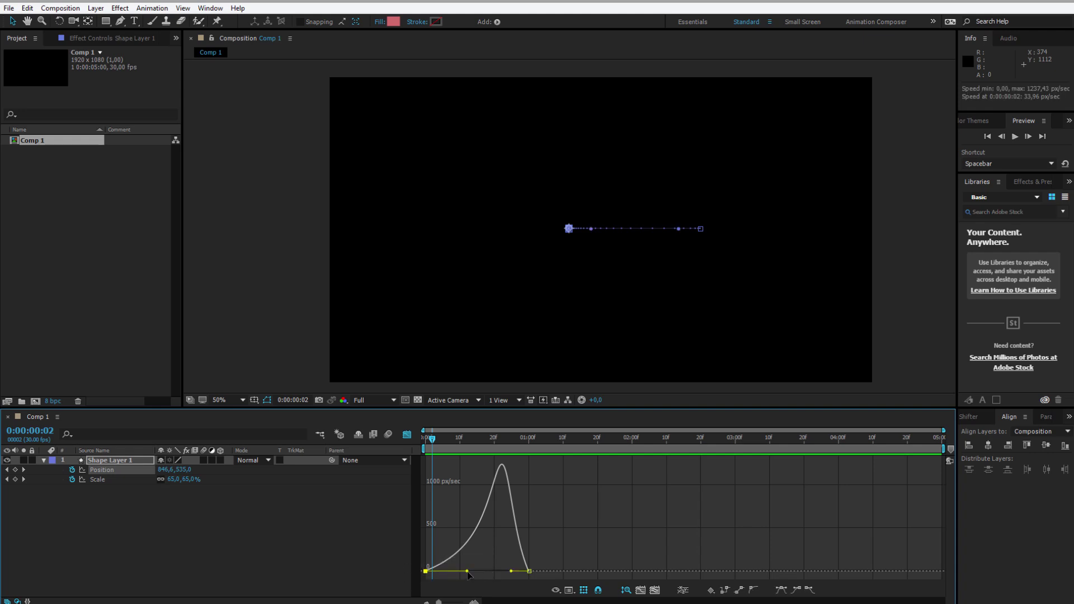
drag(468, 572, 516, 572)
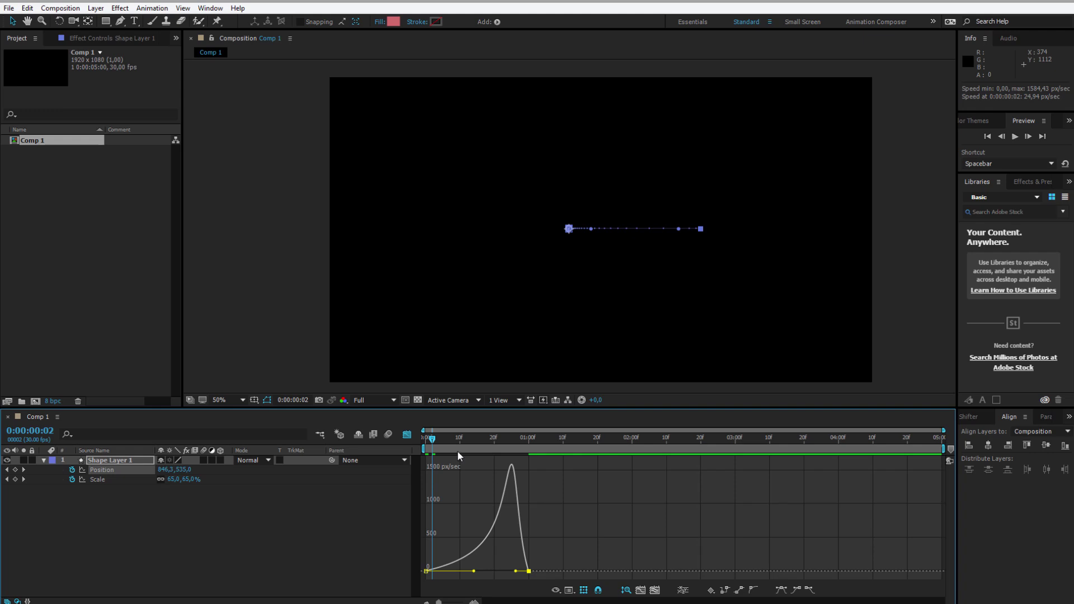
key(Home)
click(655, 544)
key(space)
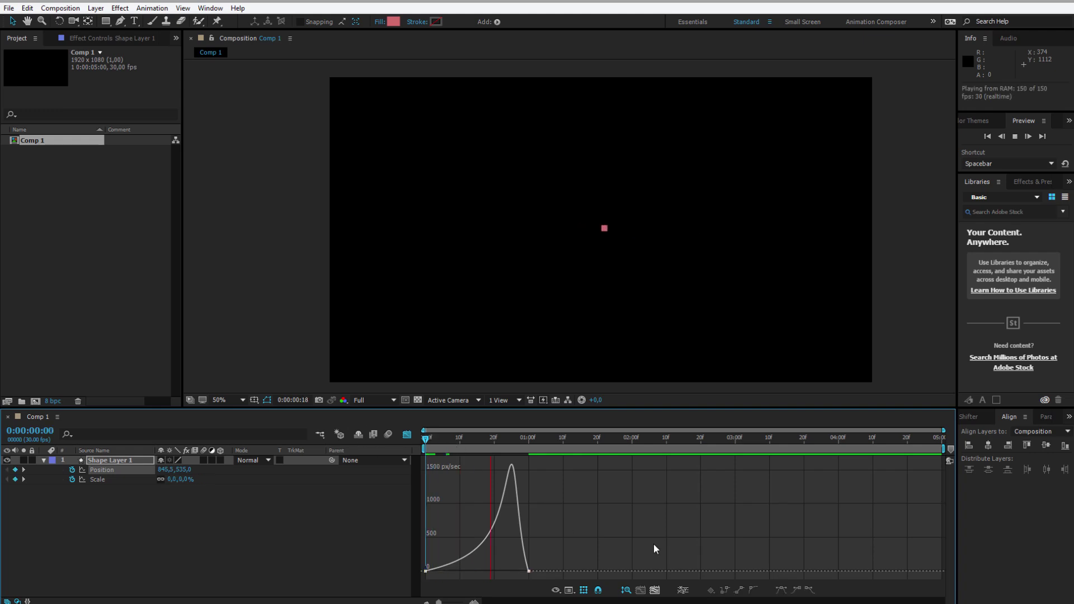
key(space)
Step: Preview the final eased motion and switch from the speed graph back to the keyframe view
drag(464, 442, 430, 438)
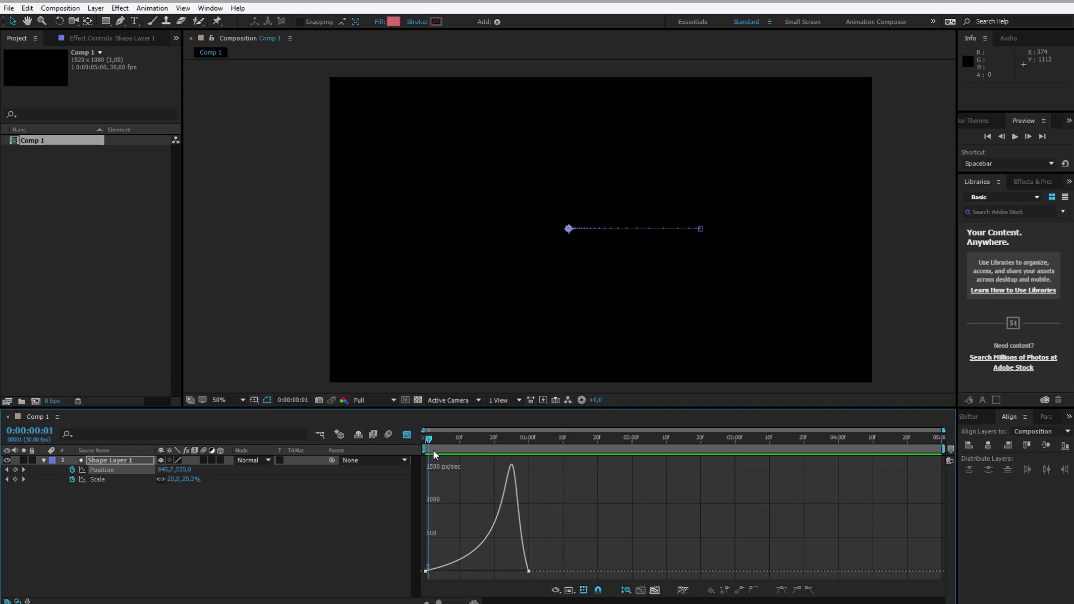
drag(571, 557, 468, 573)
key(Page_Down)
click(426, 439)
click(680, 524)
key(space)
key(space)
click(407, 436)
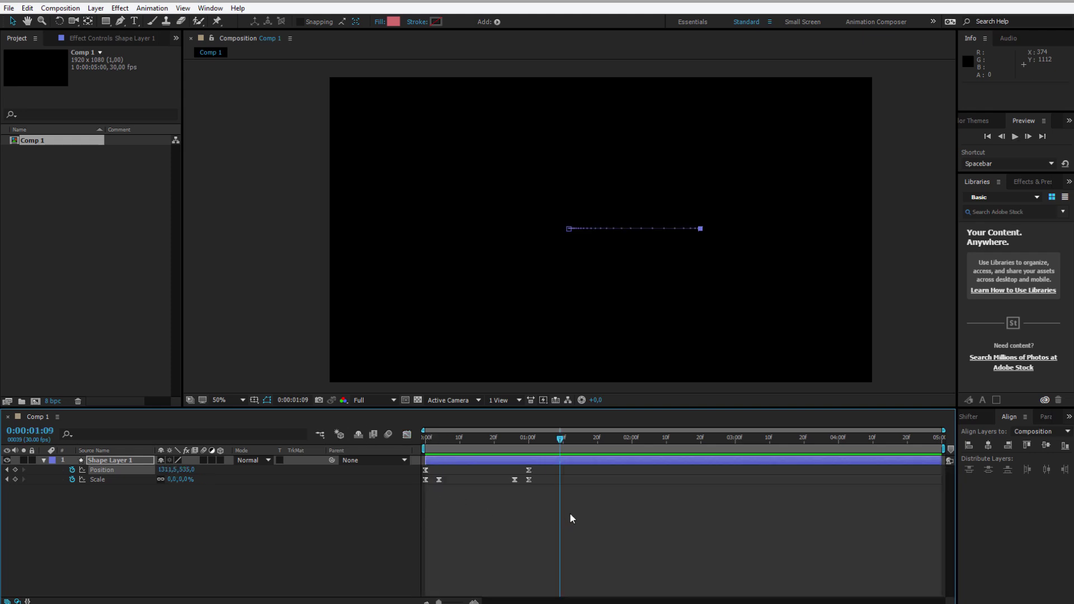
click(132, 500)
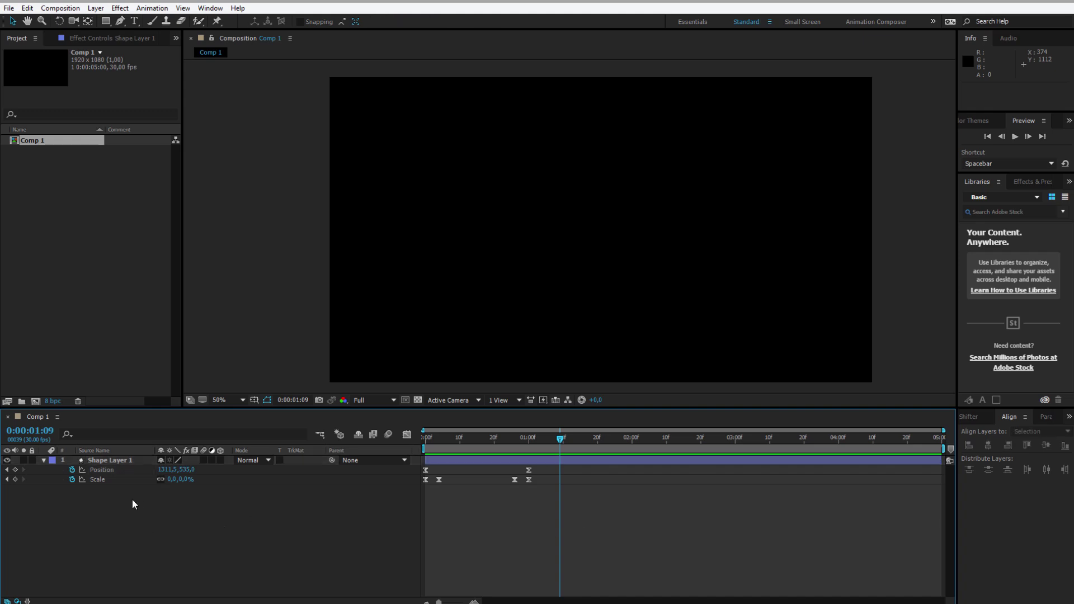
click(116, 464)
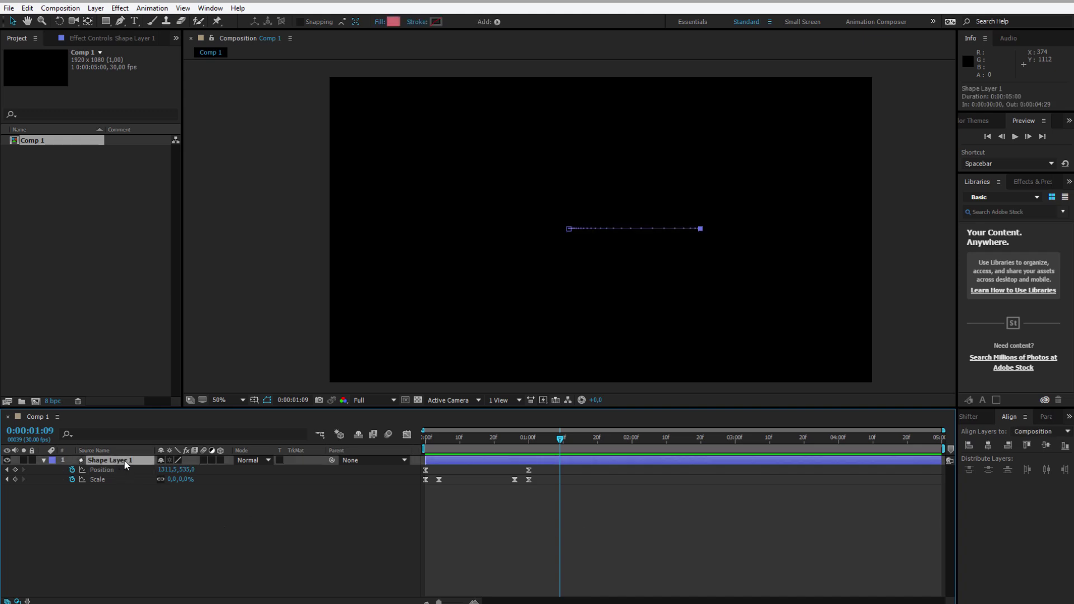
right_click(126, 465)
click(170, 515)
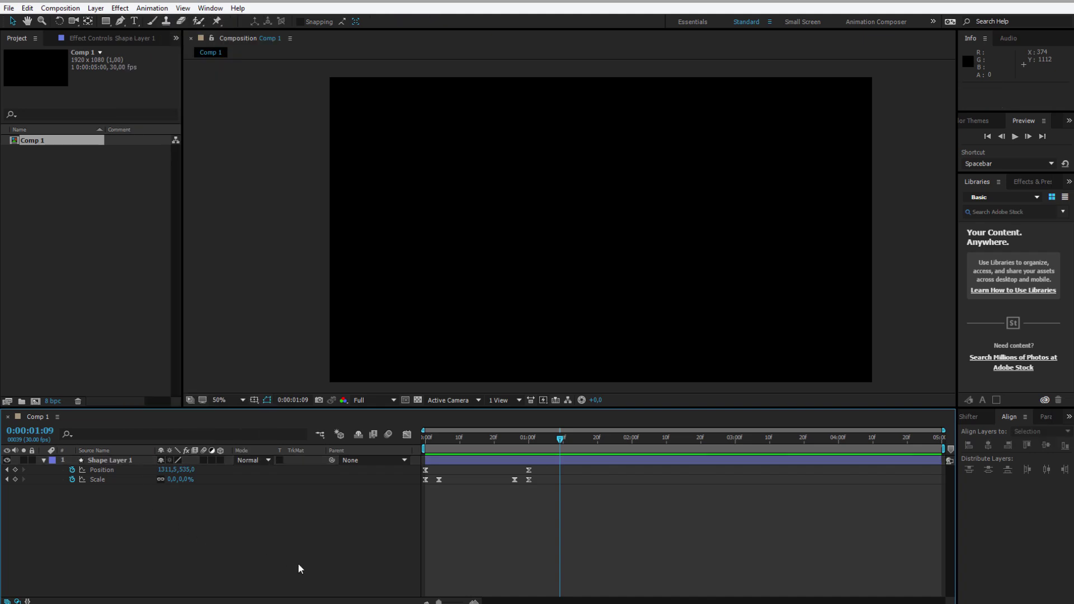
click(104, 463)
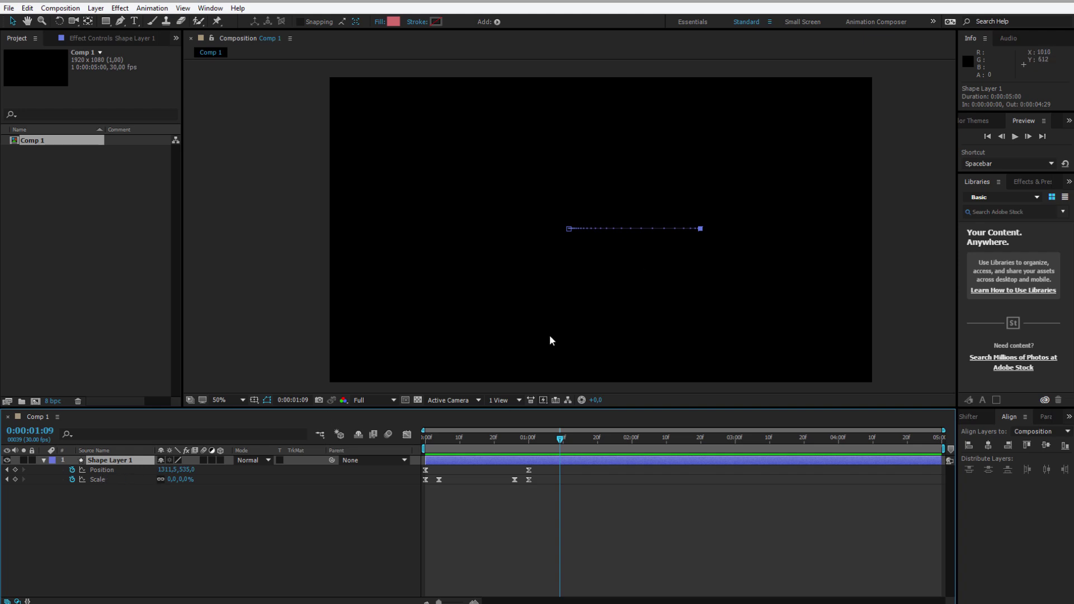
drag(503, 437, 477, 438)
drag(599, 230, 660, 354)
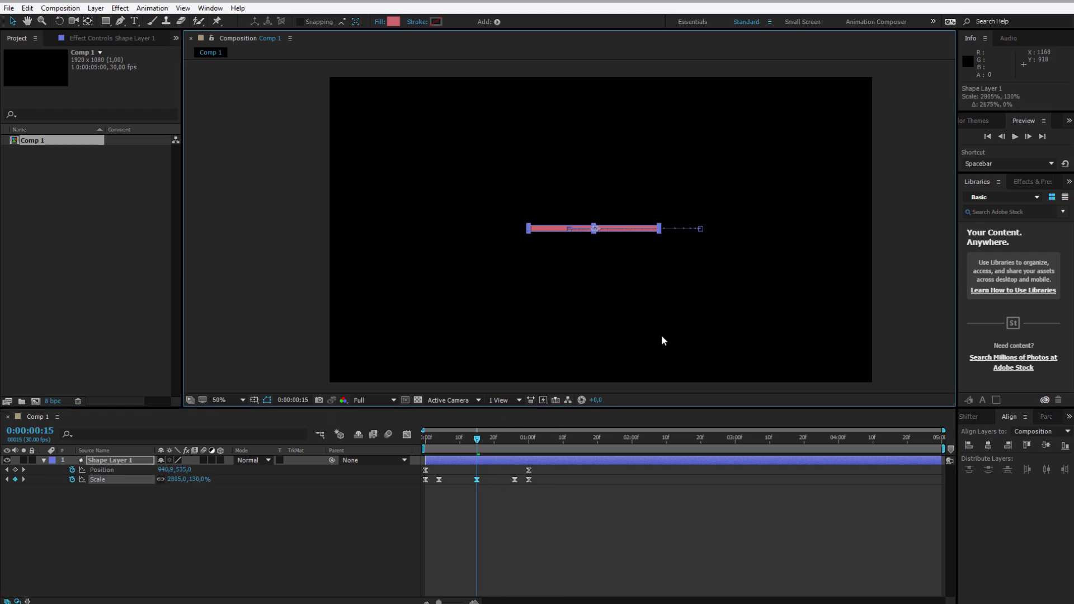
key(ctrl+z)
scroll(600, 236, up, 2)
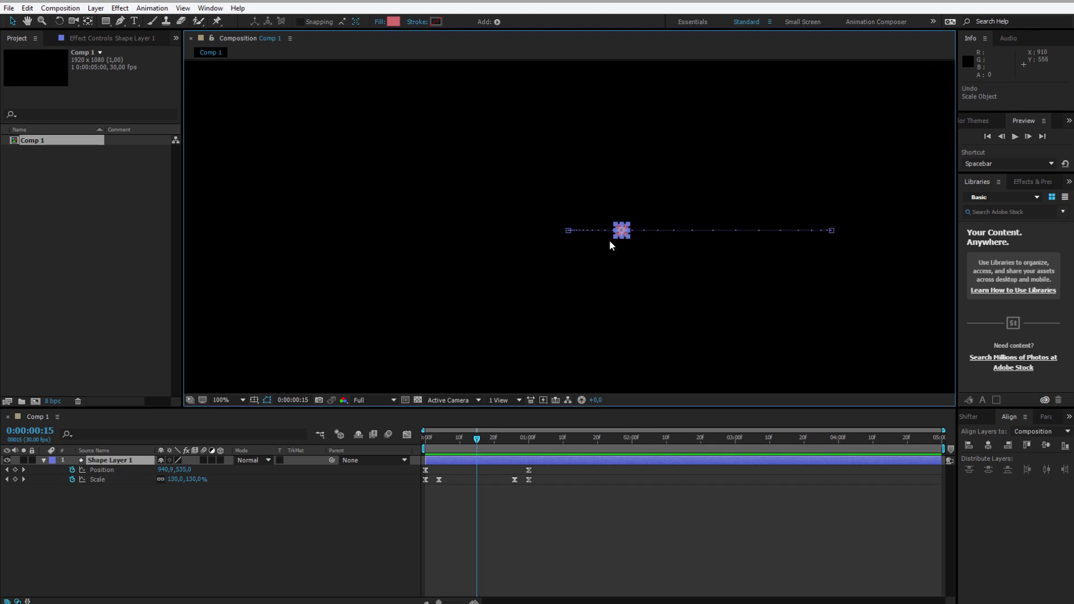
drag(626, 239, 677, 377)
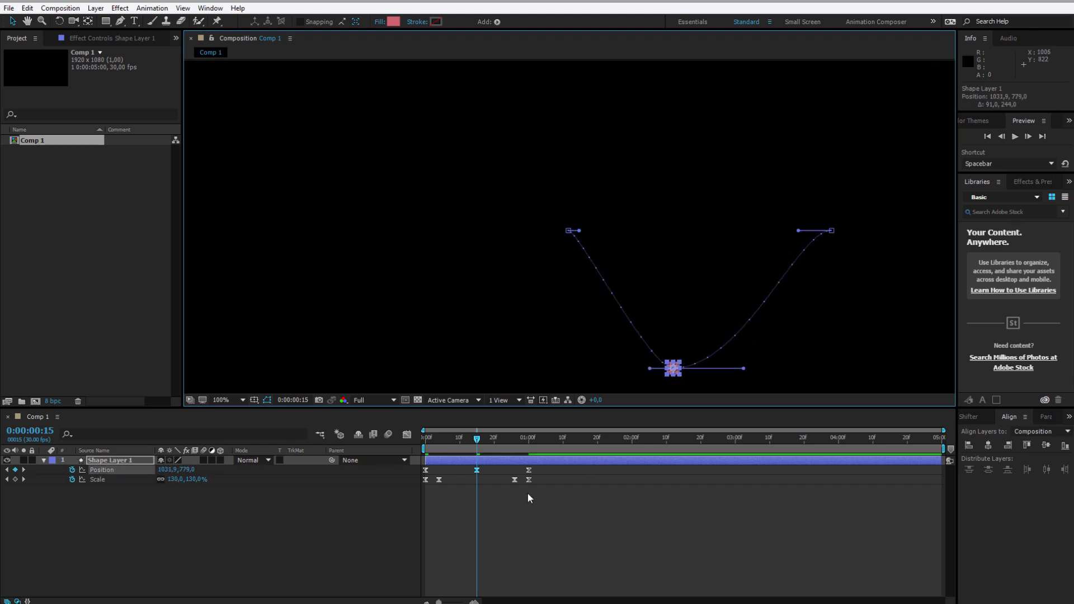
key(space)
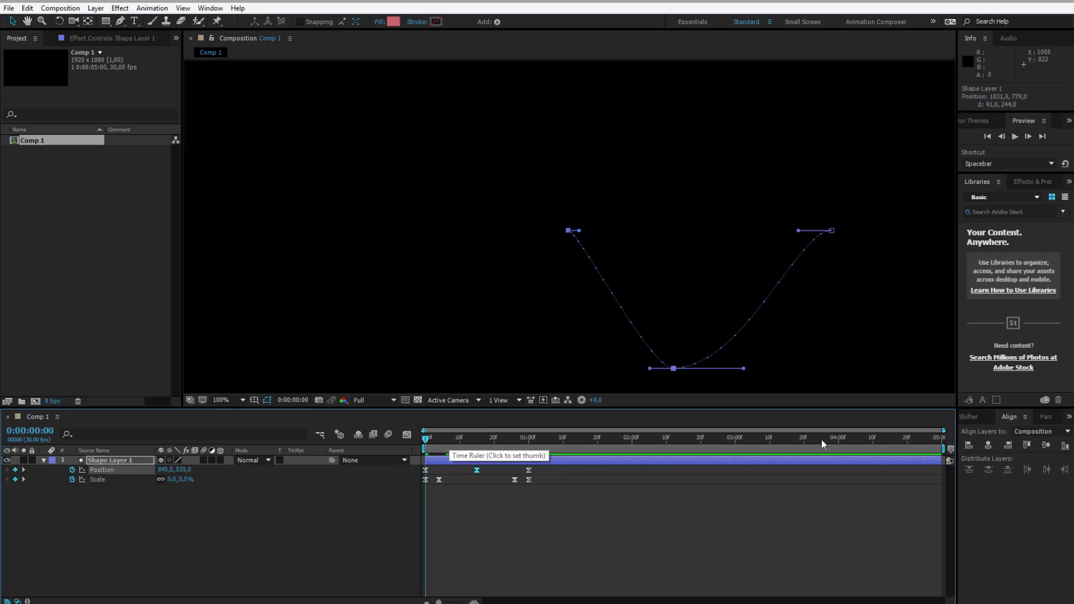
key(ctrl+z)
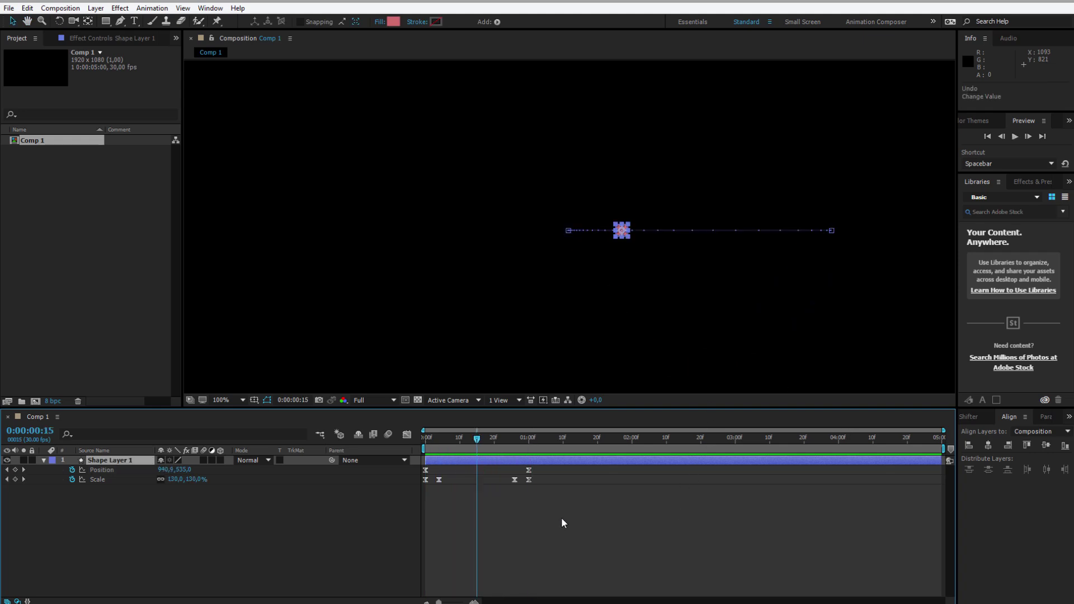
Step: Precompose Shape Layer 1 into a new composition named Thingy 1
click(123, 468)
right_click(124, 462)
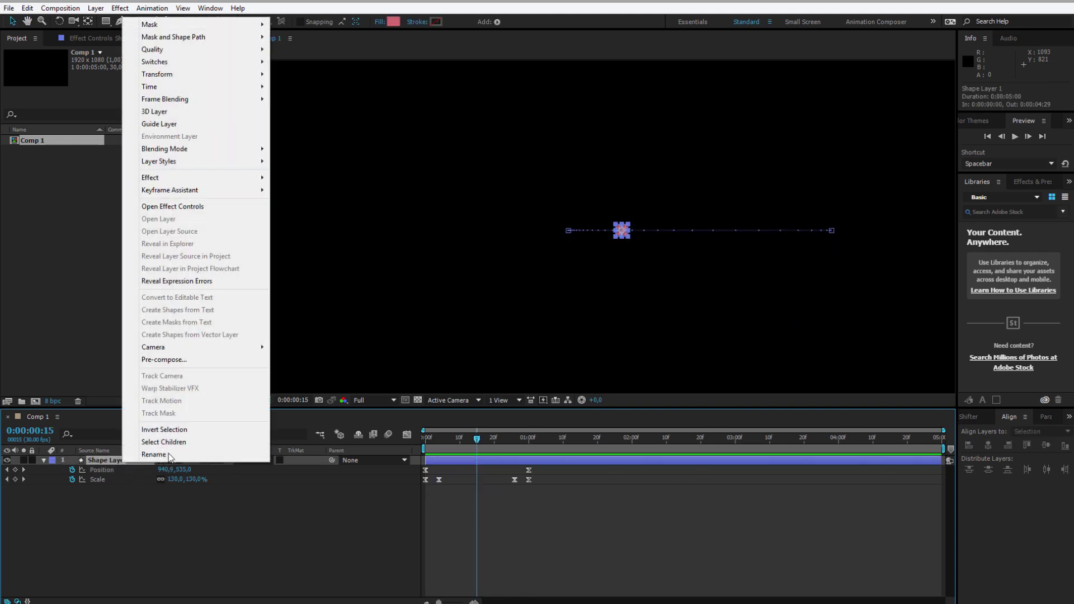
click(184, 364)
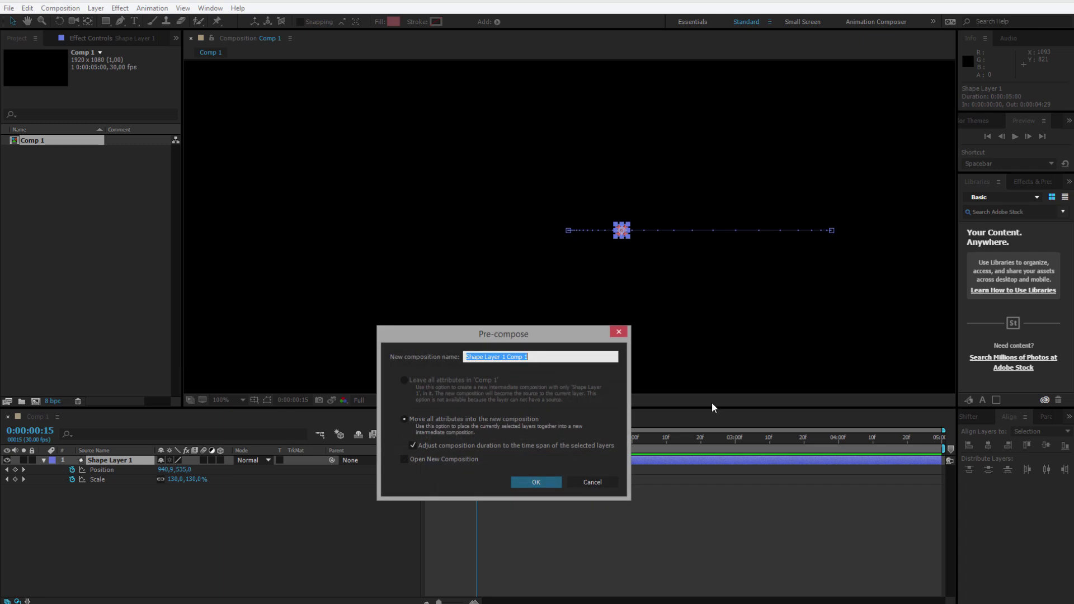
text(Thingy)
key(Return)
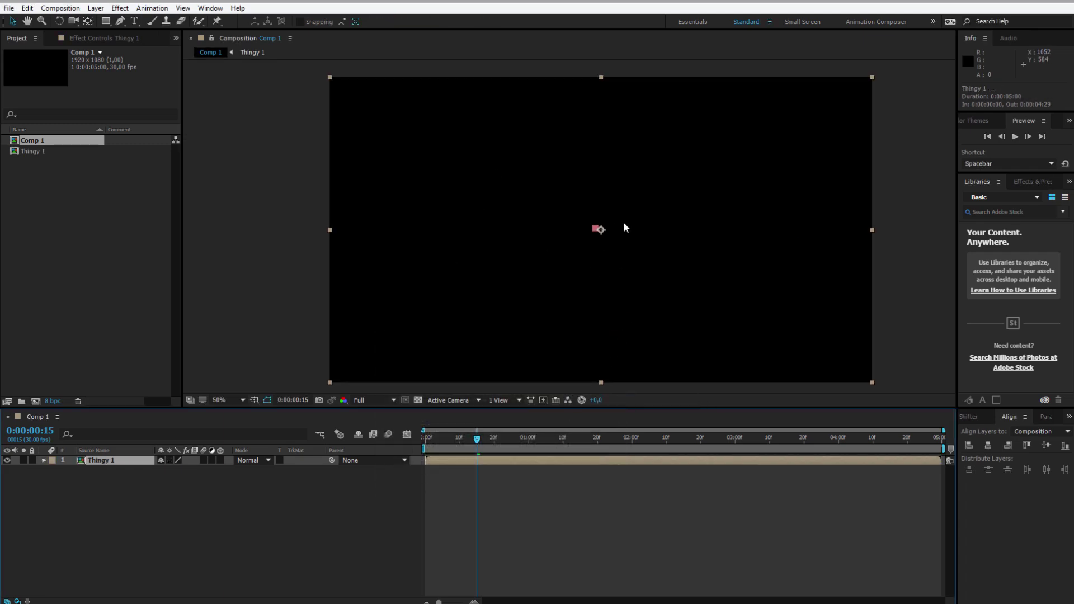
Step: Undo the last change, then drag Thingy 1 up and left, nudging it into place at one second
click(595, 282)
key(ctrl+z)
drag(586, 286, 625, 287)
drag(482, 449, 414, 449)
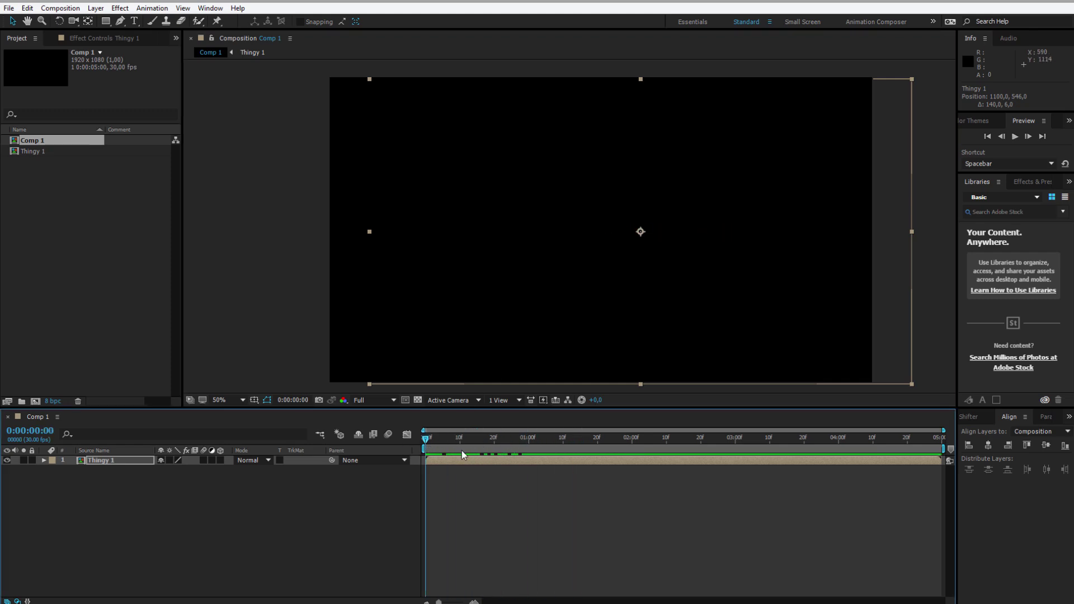
drag(420, 162, 468, 222)
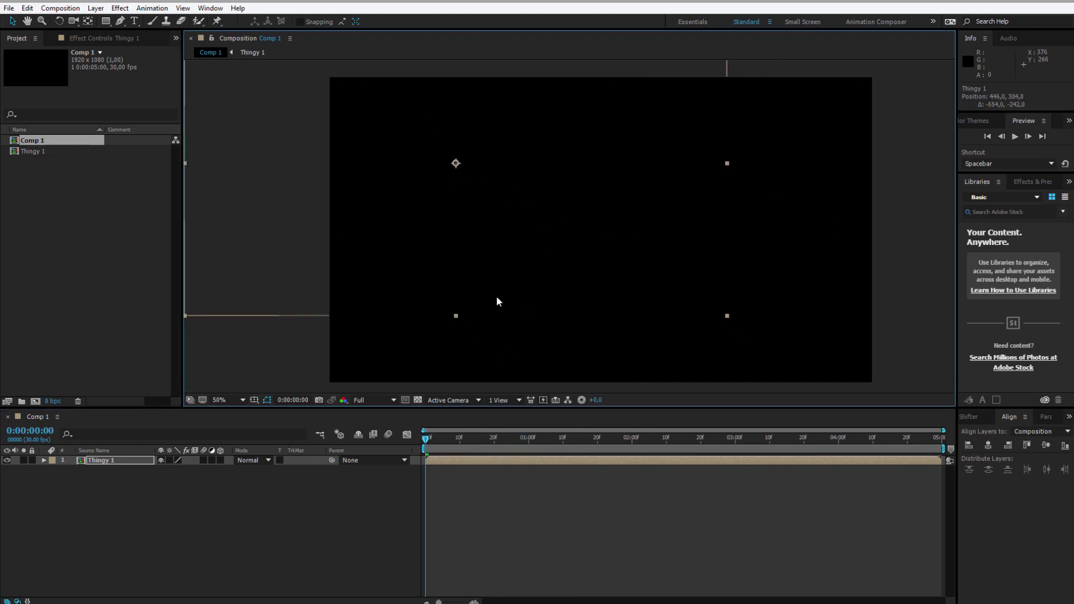
drag(457, 442, 526, 443)
drag(518, 213, 556, 226)
click(320, 485)
click(106, 462)
Step: Duplicate Thingy 1 and drag the top copy's square below the others to form a vertical column
key(ctrl+d)
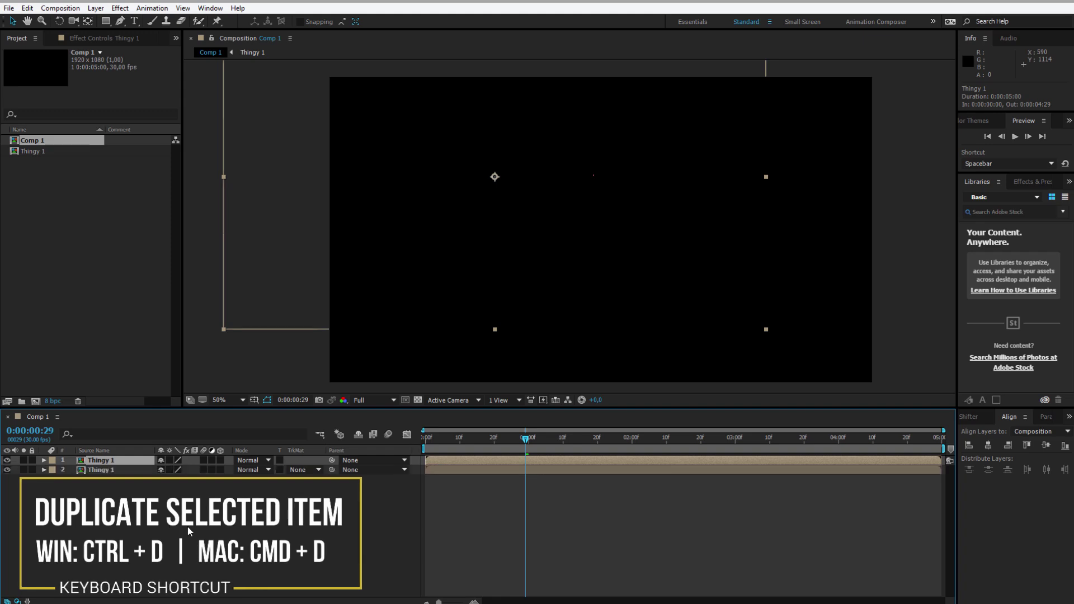
key(ctrl+d)
key(ctrl+d)
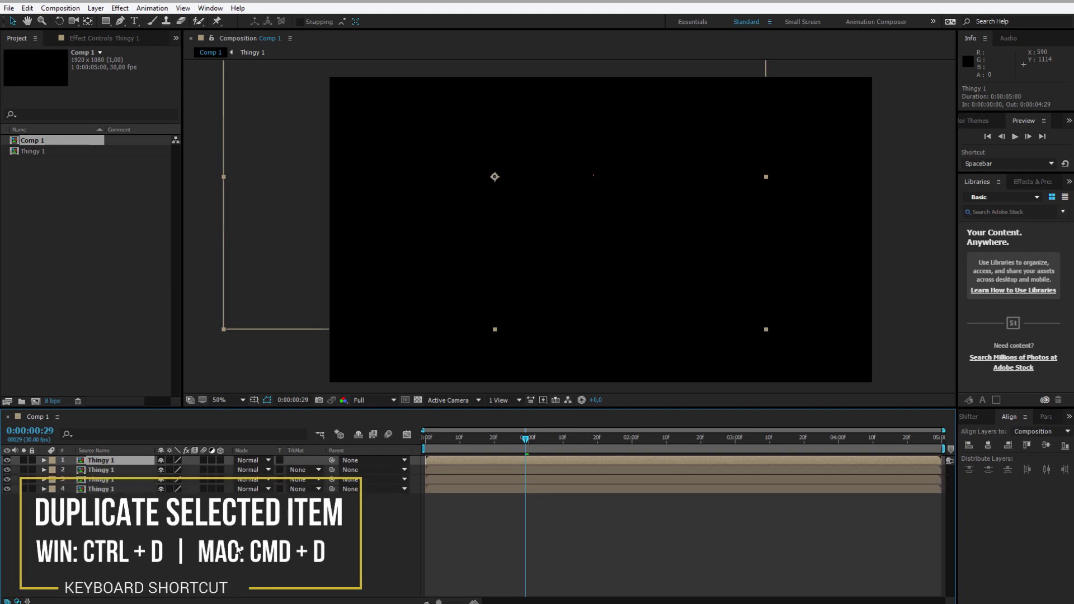
click(126, 481)
mouse_move(450, 437)
mouse_down()
mouse_move(492, 452)
mouse_move(472, 455)
mouse_up()
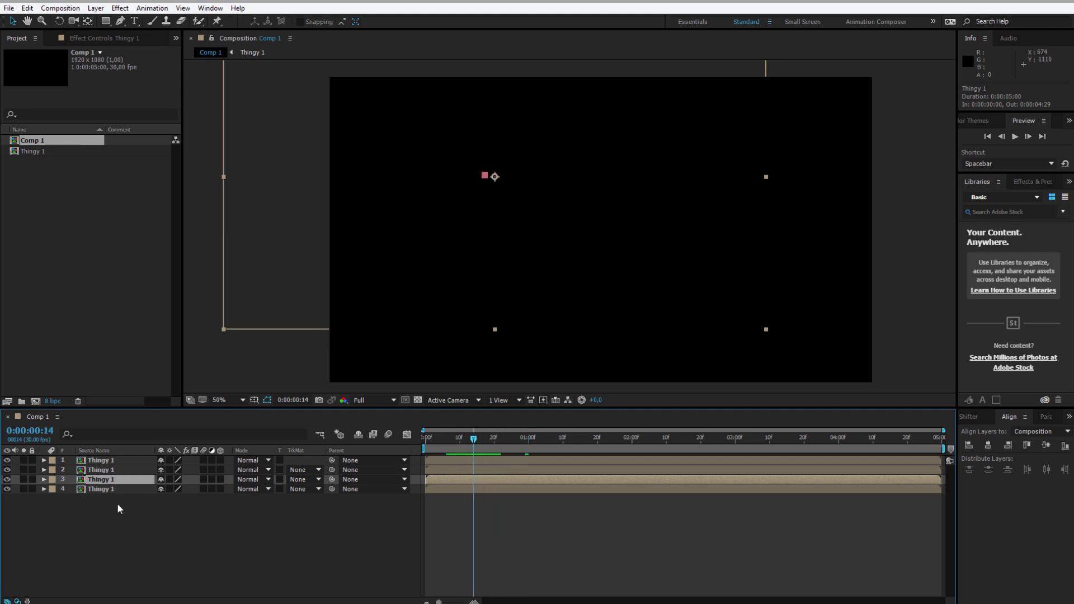
key(ctrl+Up)
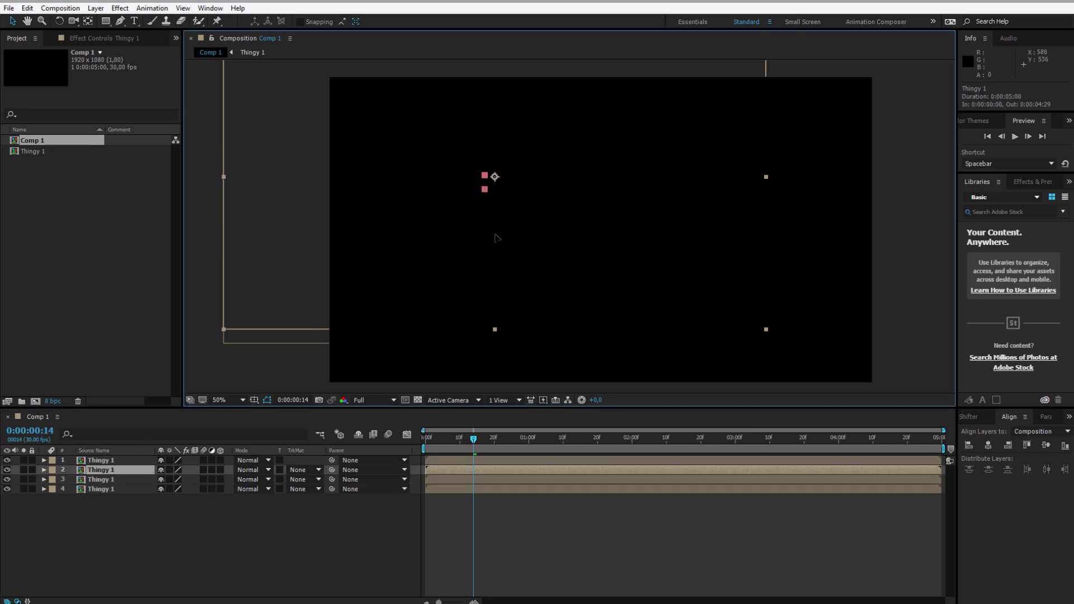
click(112, 461)
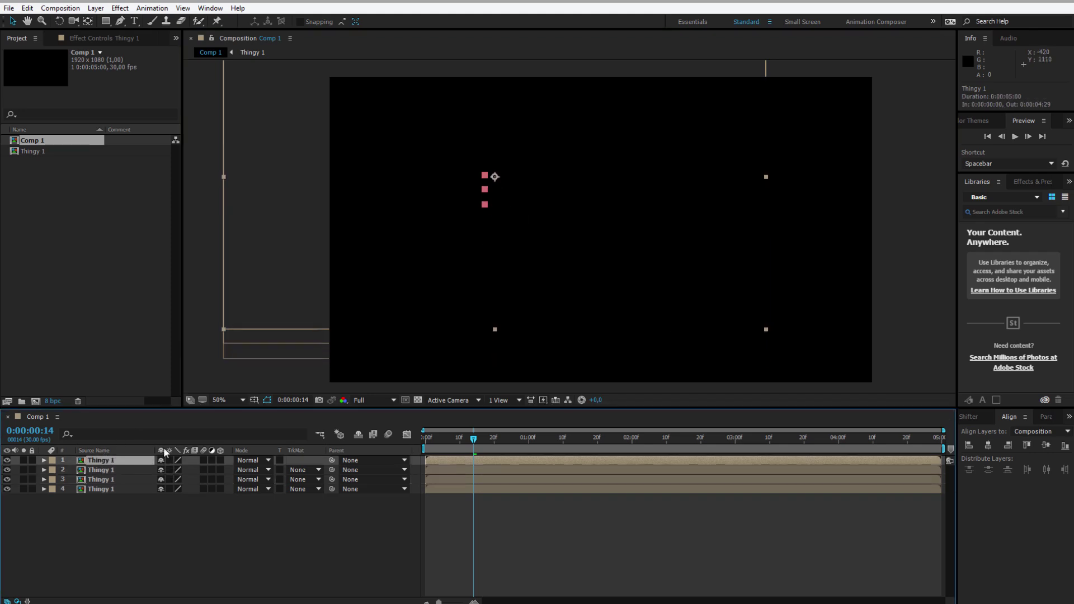
drag(481, 232, 479, 275)
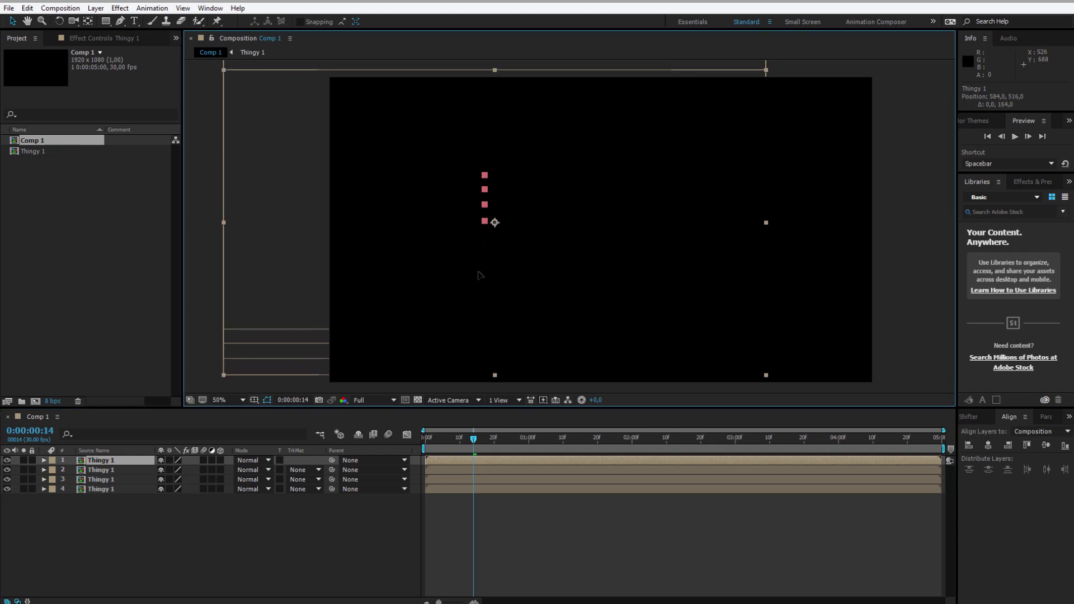
click(421, 471)
Step: Shift the third and second Thingy 1 layers a few frames later with Alt+PgDn
click(442, 480)
key(alt+Page_Down)
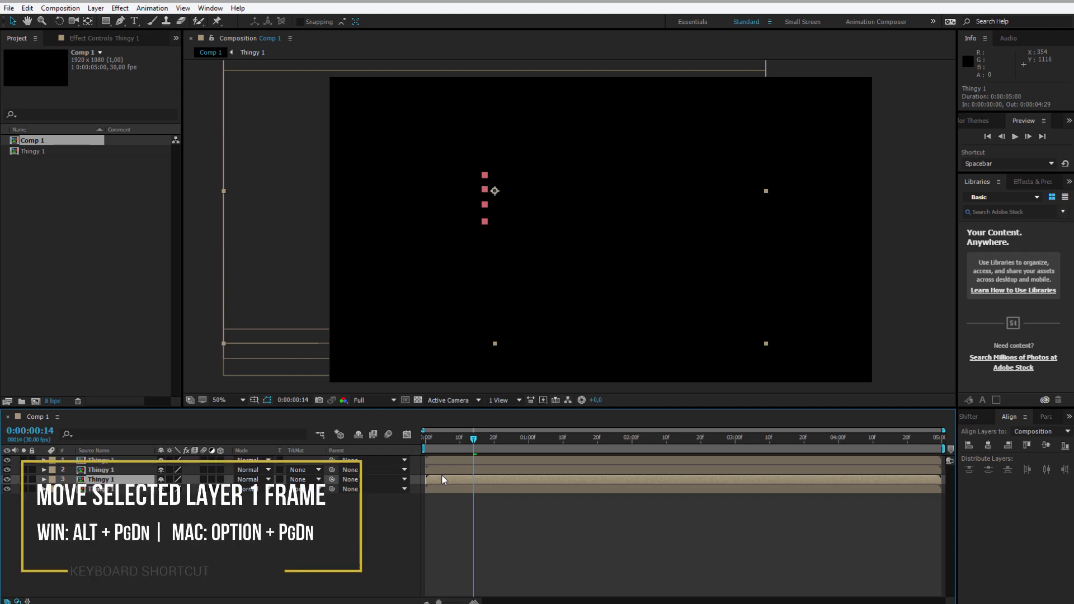
key(alt+Page_Down)
ctrl+click(468, 471)
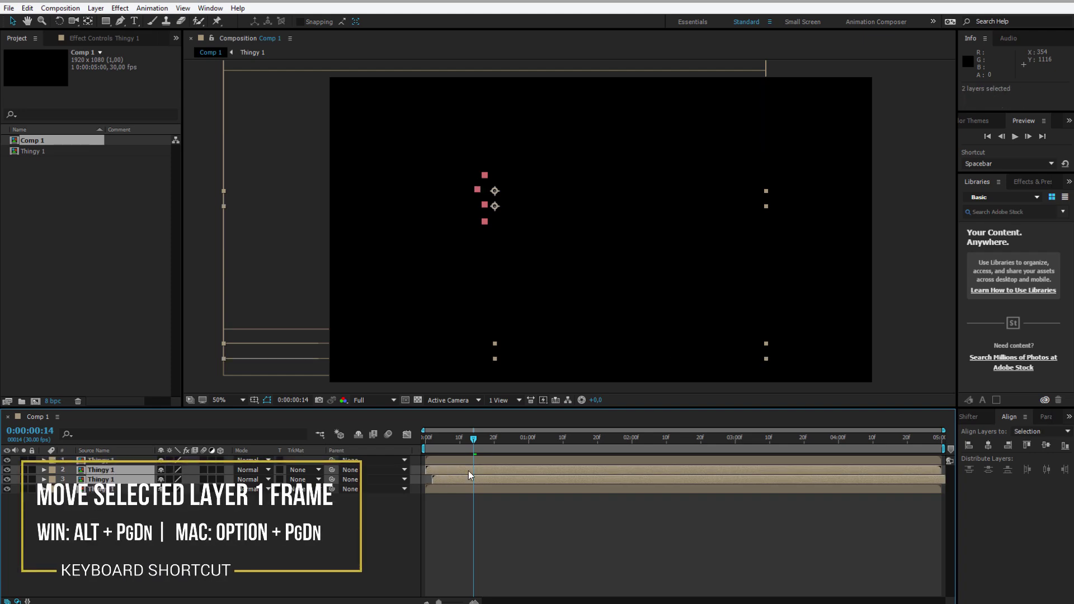
key(alt+Page_Down)
key(alt+Page_Up)
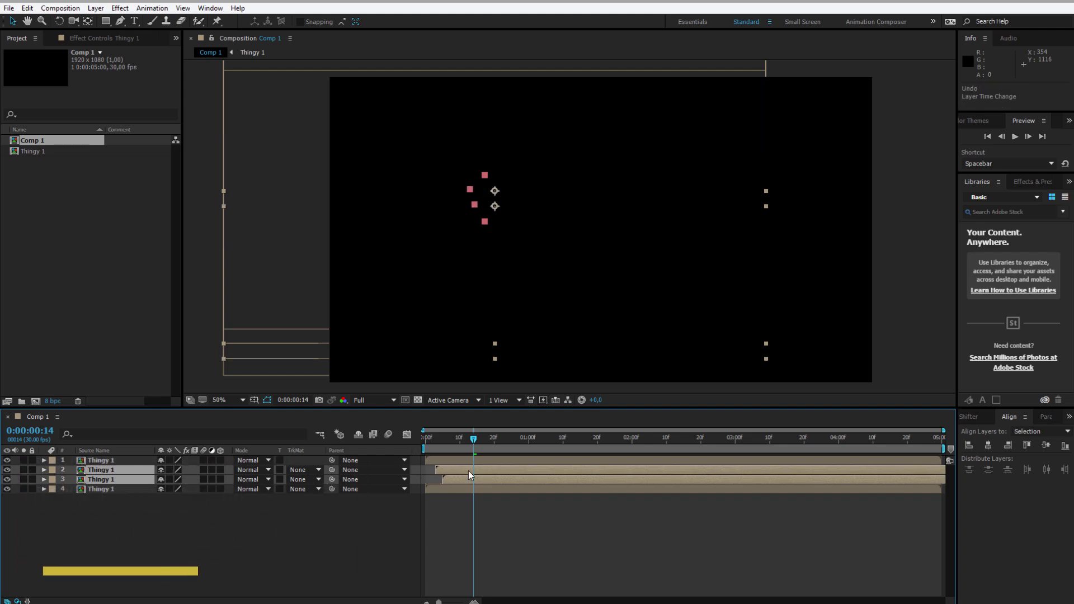
click(453, 471)
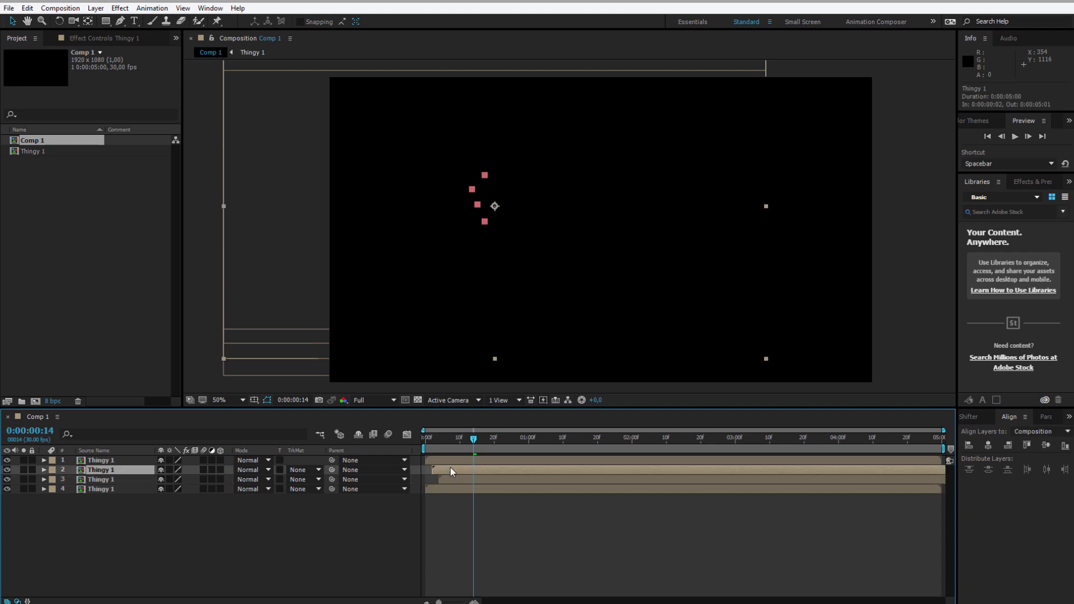
key(alt+Page_Down)
key(alt+Page_Down)
key(alt+Page_Down)
key(alt+Page_Down)
Step: Delay the top and fourth layers, then shorten the work area to about 1:05
click(488, 461)
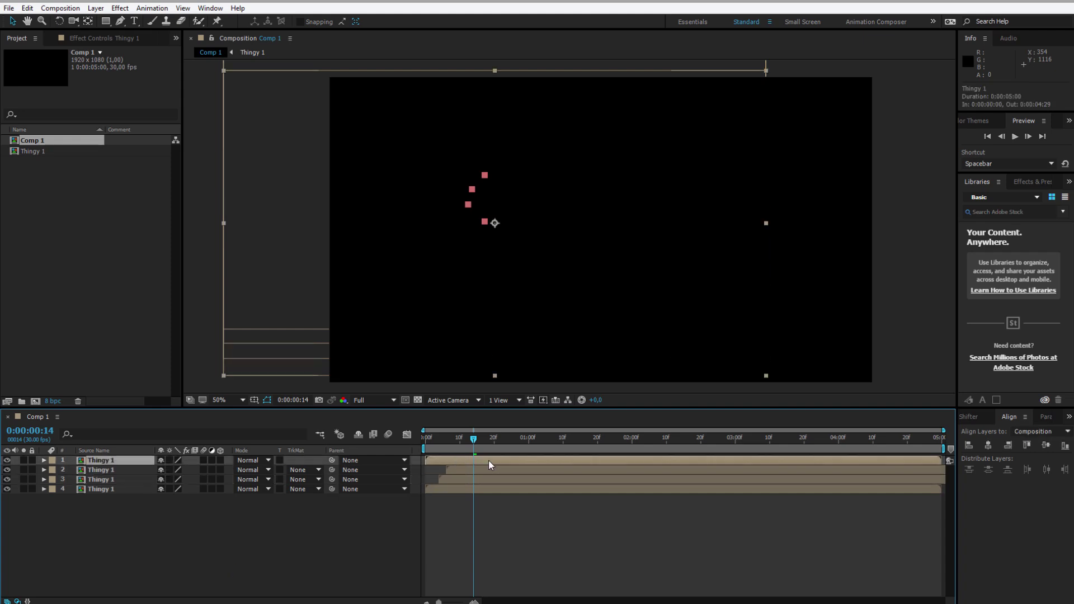
key(alt+Page_Down)
key(alt+Page_Down)
key(alt+Page_Down)
key(alt+Page_Down)
key(alt+Page_Down)
key(alt+Page_Down)
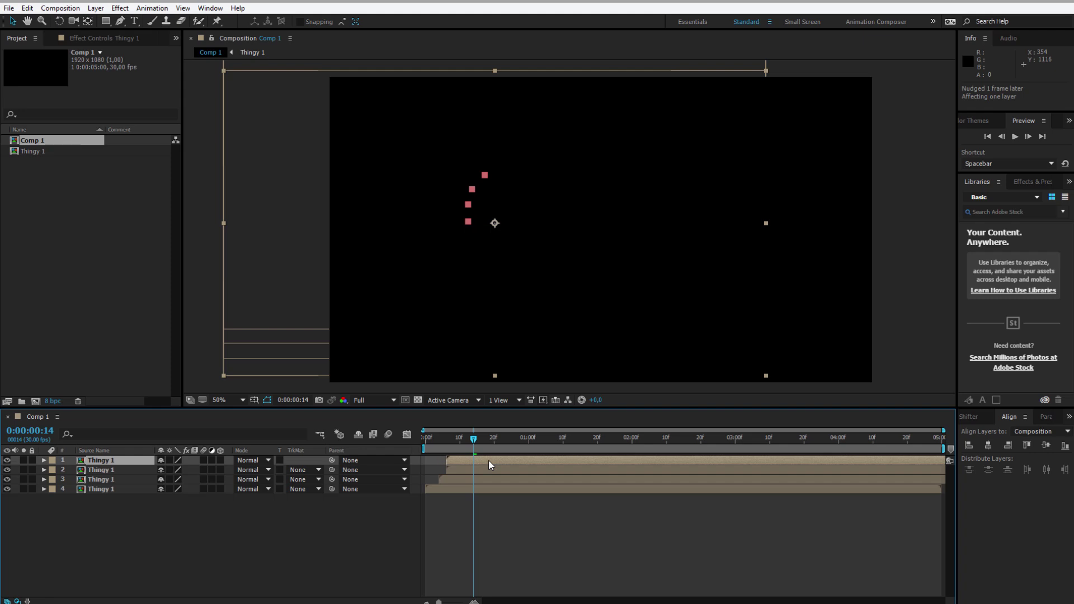
key(alt+Page_Down)
key(alt+Page_Down)
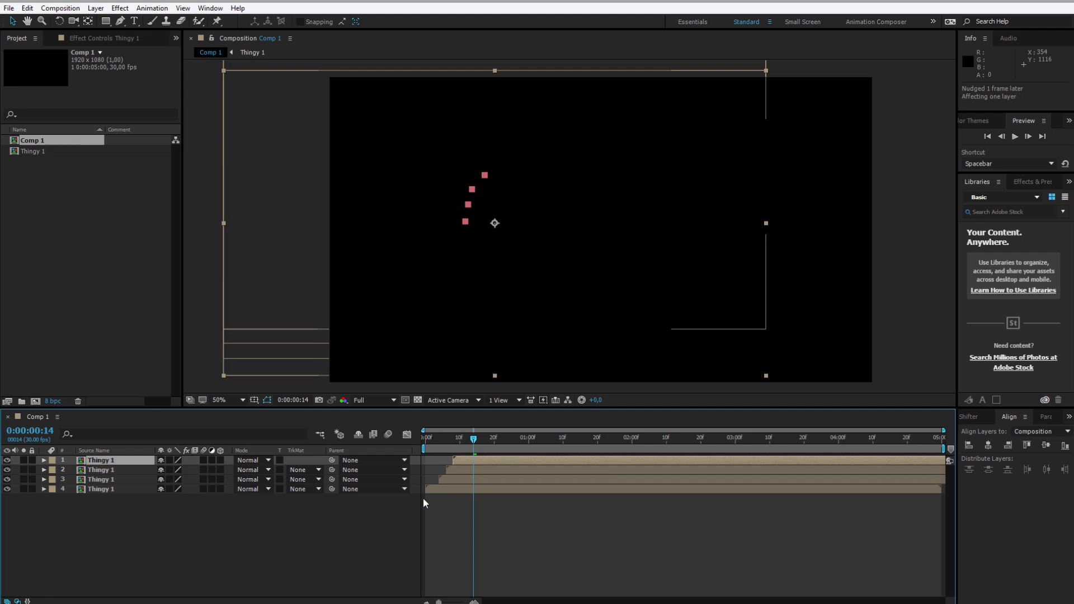
click(444, 489)
key(alt+Page_Down)
key(alt+Page_Down)
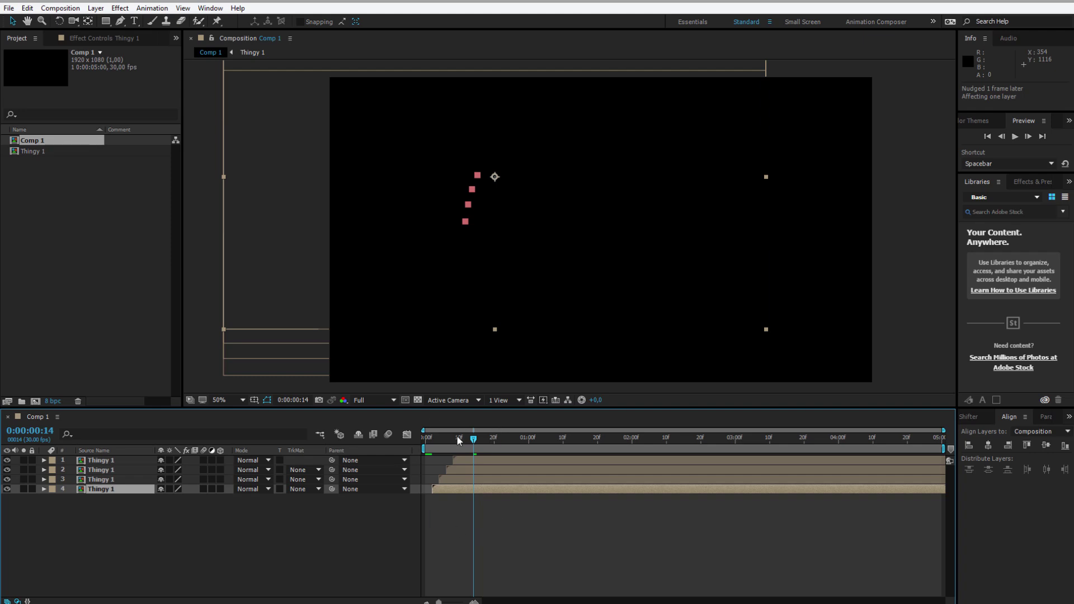
key(Home)
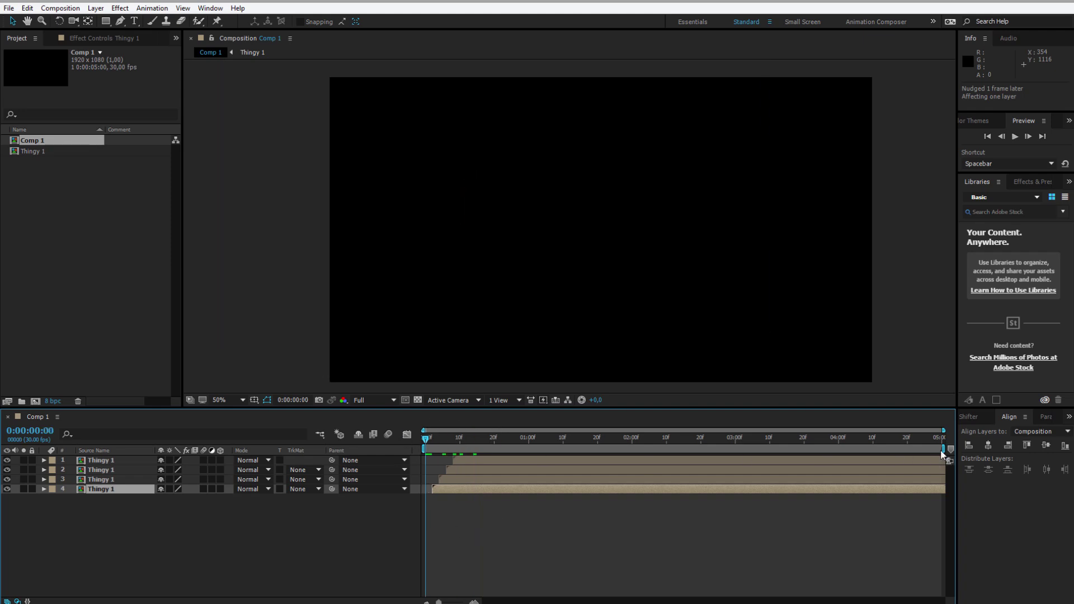
drag(943, 449, 551, 450)
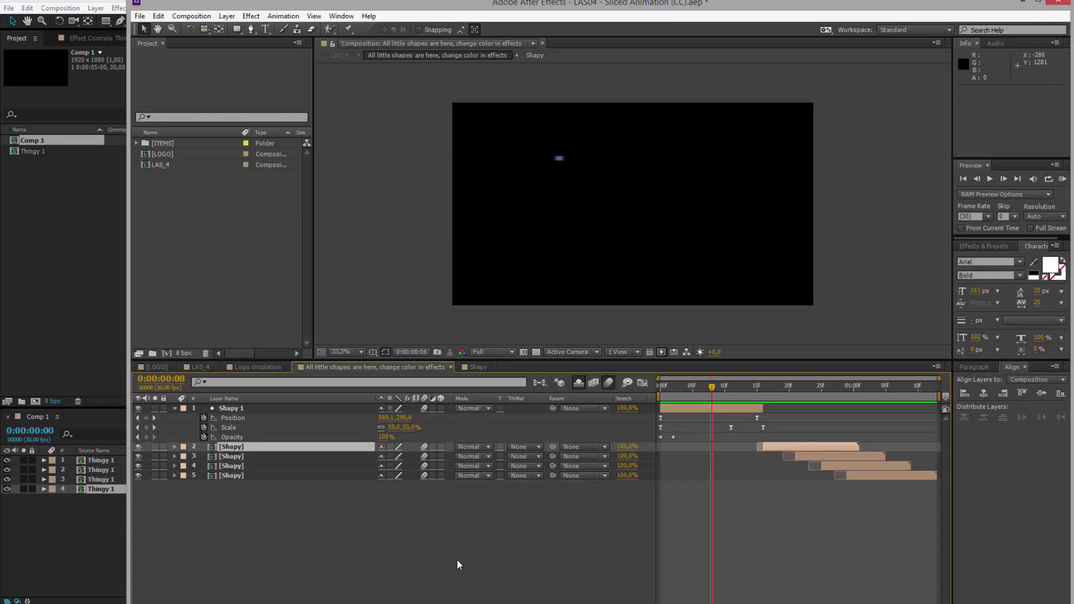
Step: Preview the shape animation from the start, then play the LAS_4 Ap logo reveal
key(Home)
key(space)
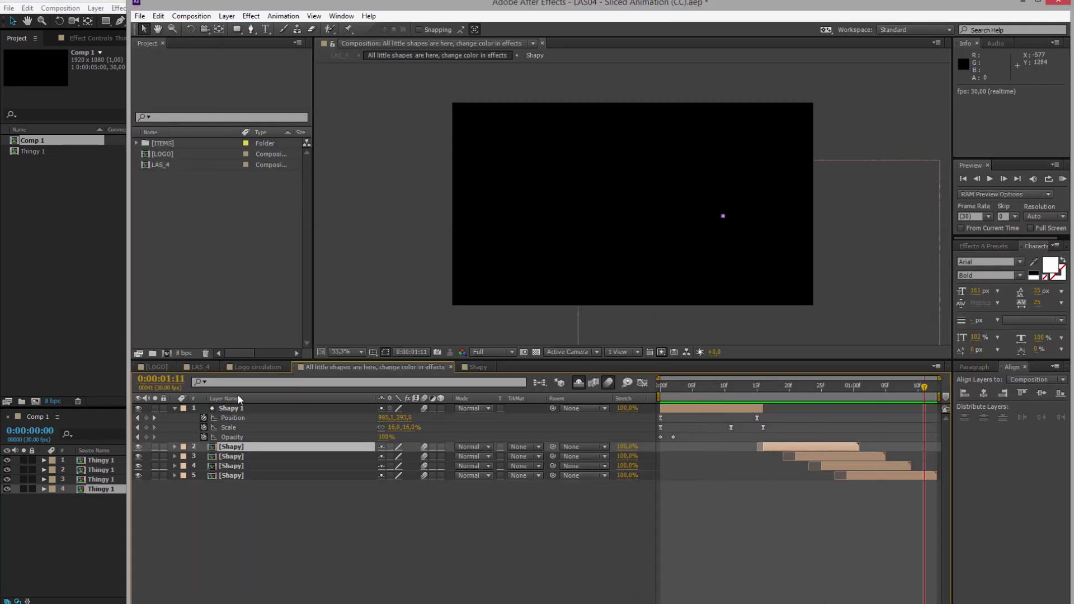
click(163, 367)
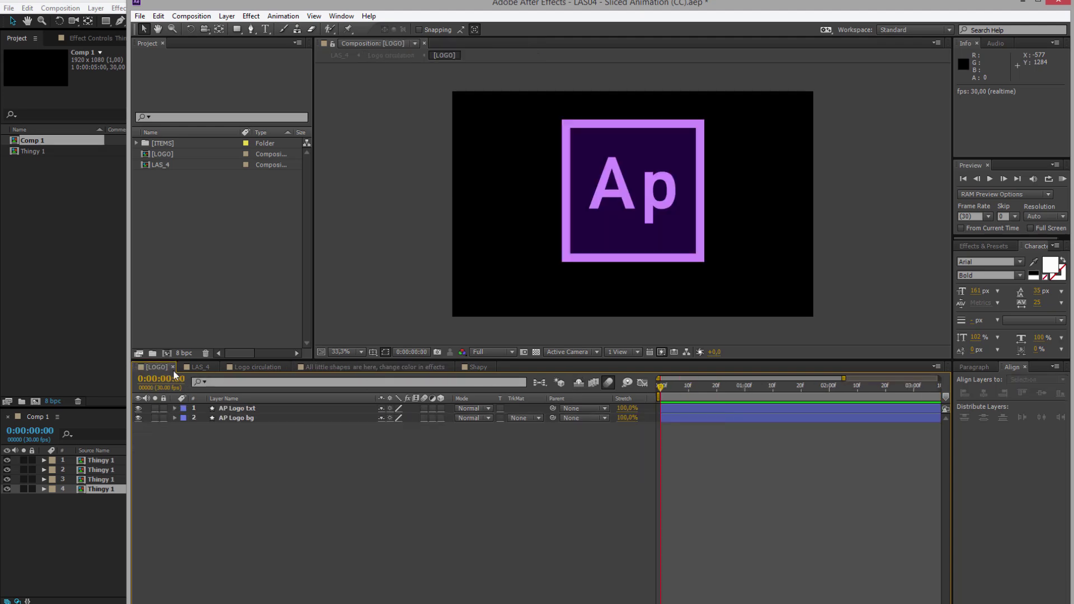
click(200, 367)
key(space)
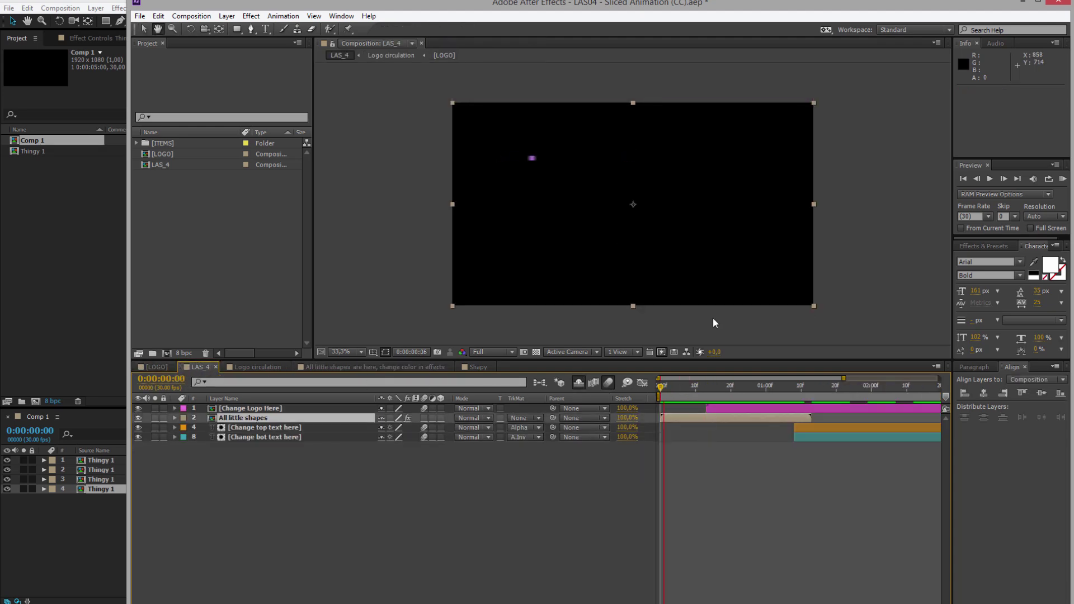